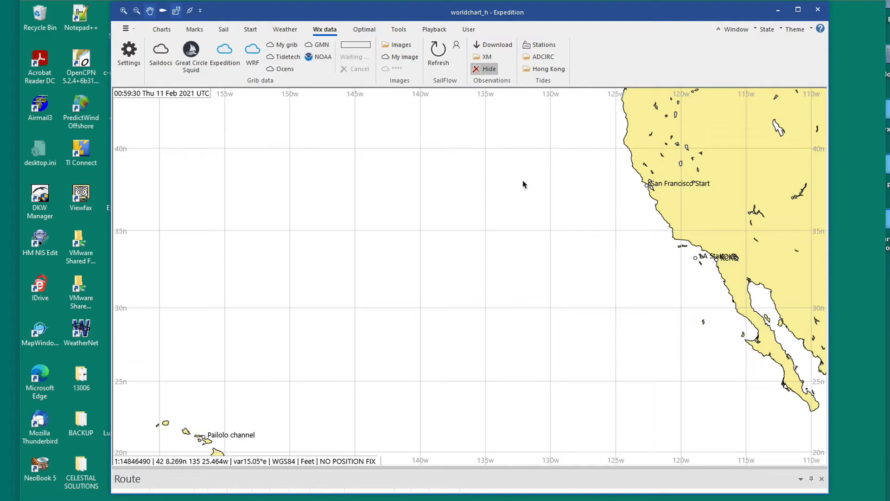
# Download a Saildocs GFS grib of MSLP and wind, 1 day at 0.25 resolution, covering about 52°N–17°N and 165°W–115°W
pyautogui.moveTo(533, 162); pyautogui.dragTo(540, 274)
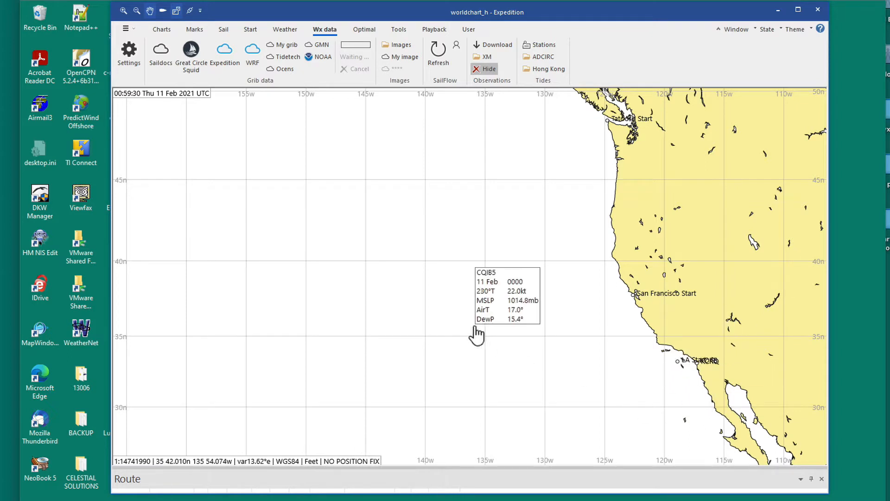
pyautogui.moveTo(477, 333); pyautogui.dragTo(431, 258)
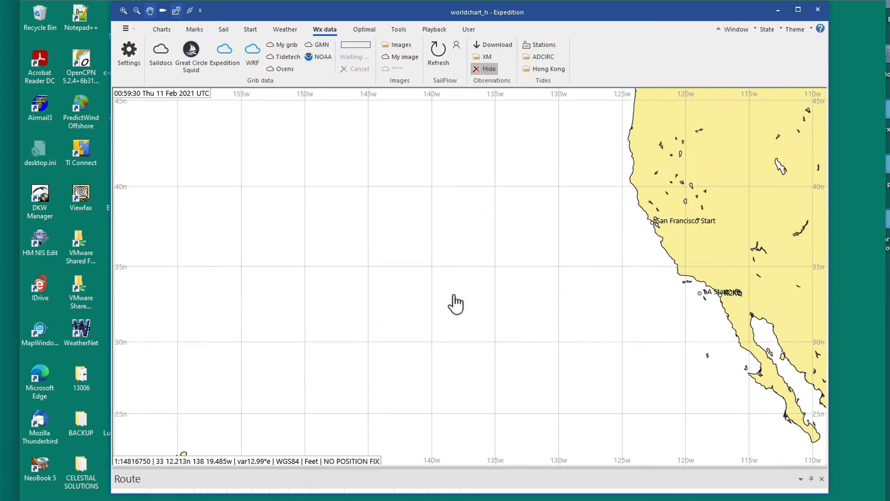
pyautogui.scroll(-2, 456, 304)
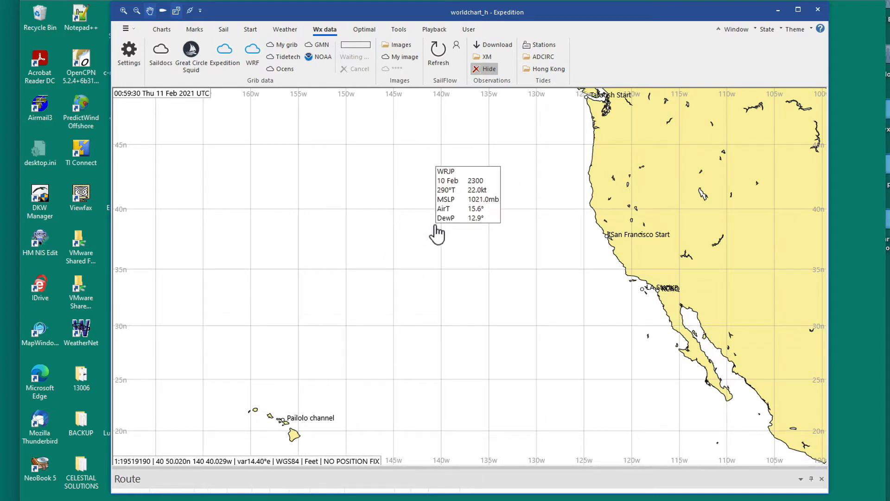
pyautogui.scroll(-1, 436, 232)
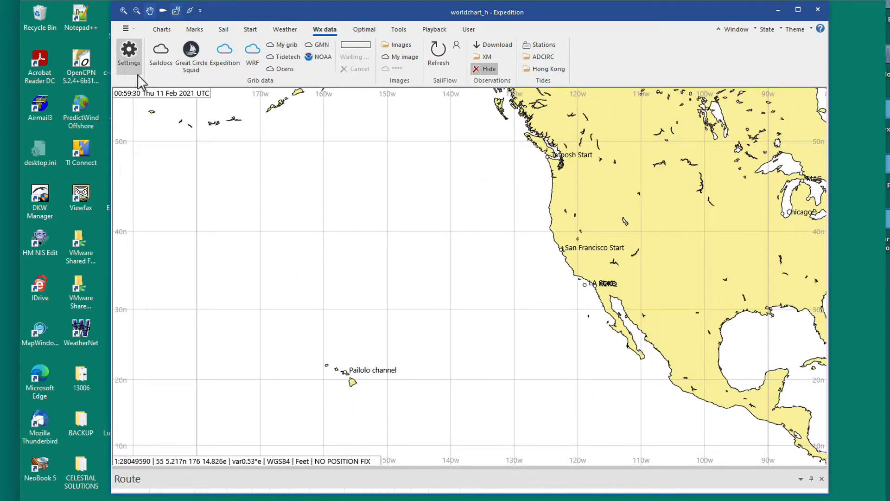
pyautogui.click(160, 54)
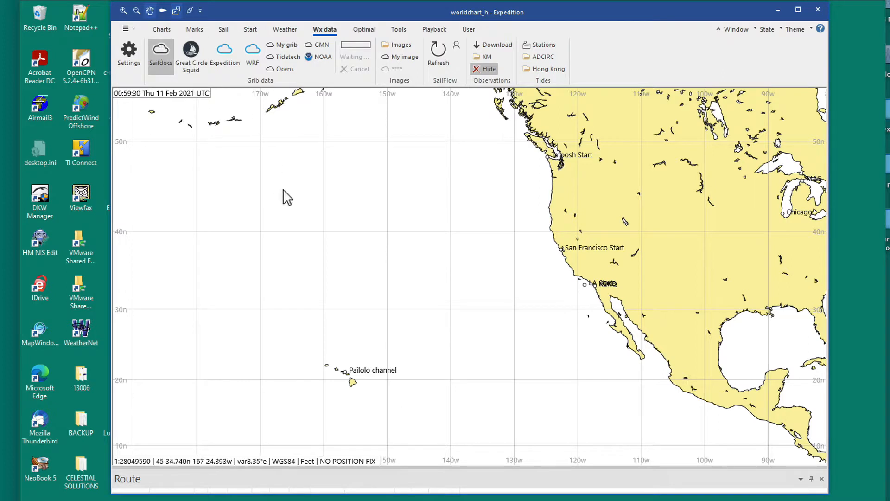
pyautogui.moveTo(294, 124); pyautogui.dragTo(614, 405)
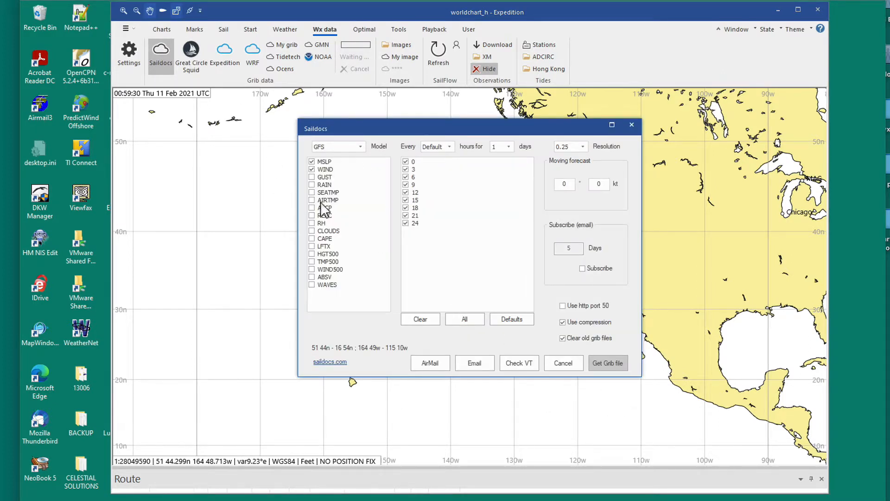
pyautogui.click(611, 363)
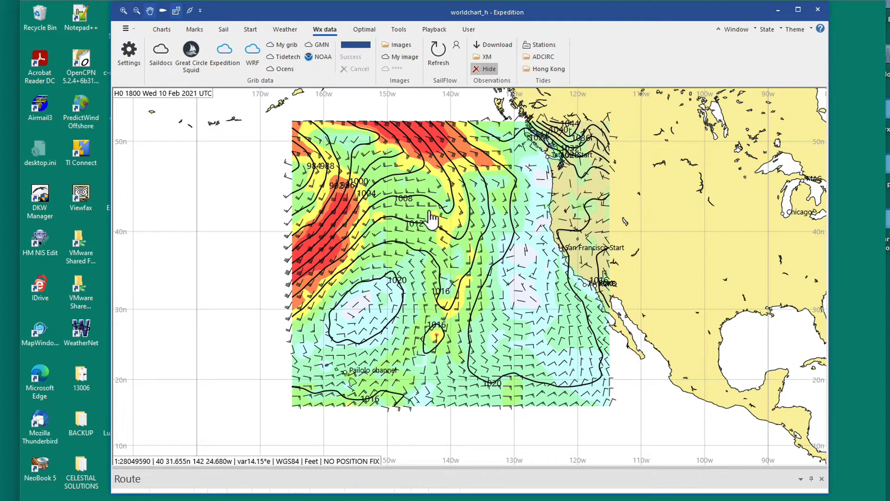
pyautogui.moveTo(487, 241)
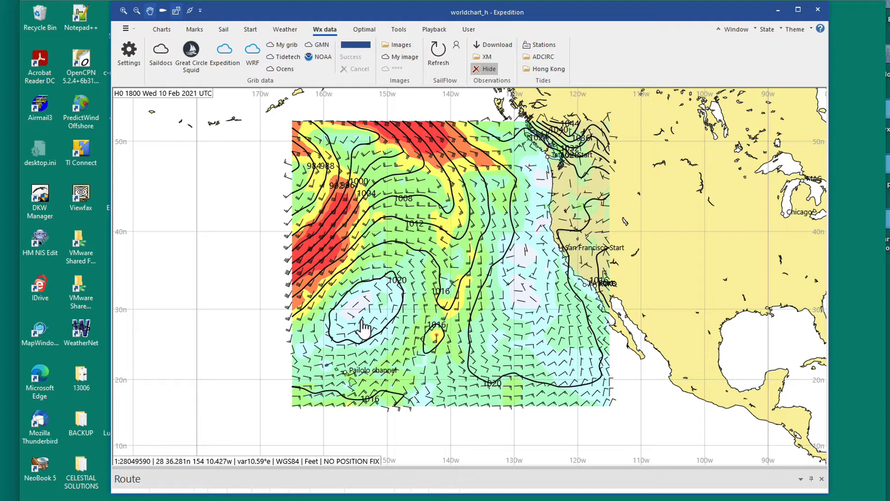
pyautogui.moveTo(387, 231)
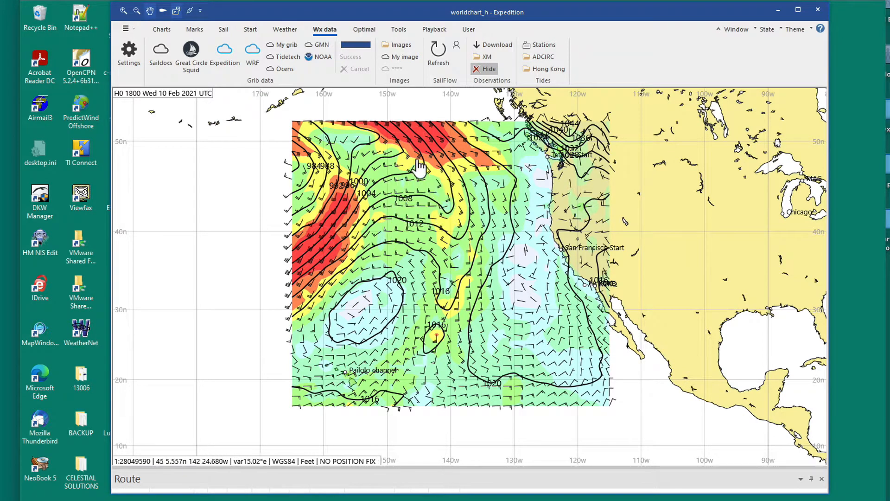
pyautogui.click(128, 54)
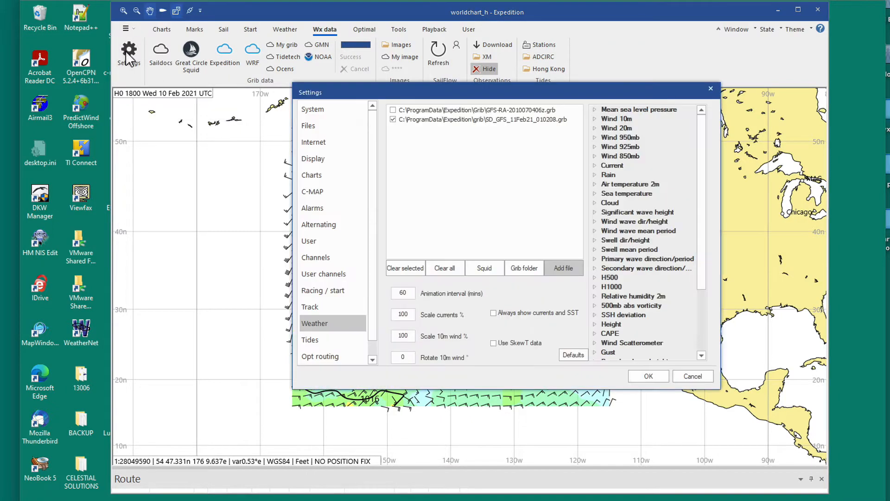
pyautogui.click(393, 119)
pyautogui.click(488, 120)
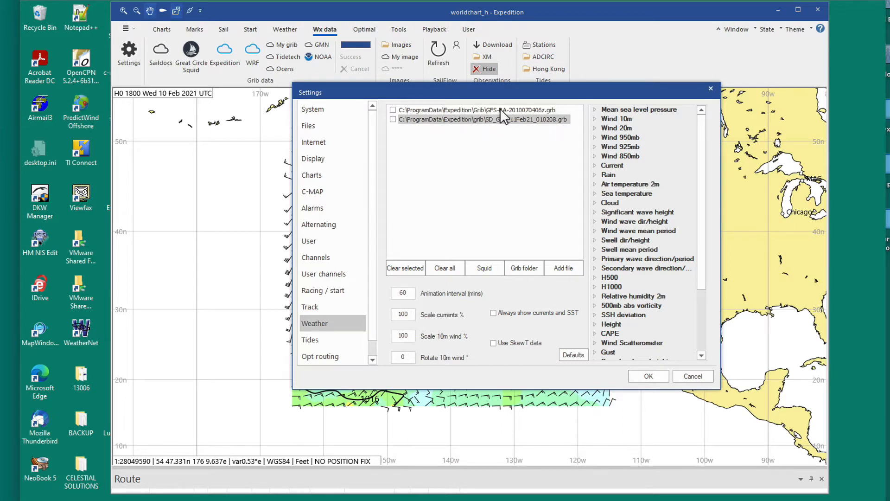
pyautogui.click(393, 110)
pyautogui.click(649, 377)
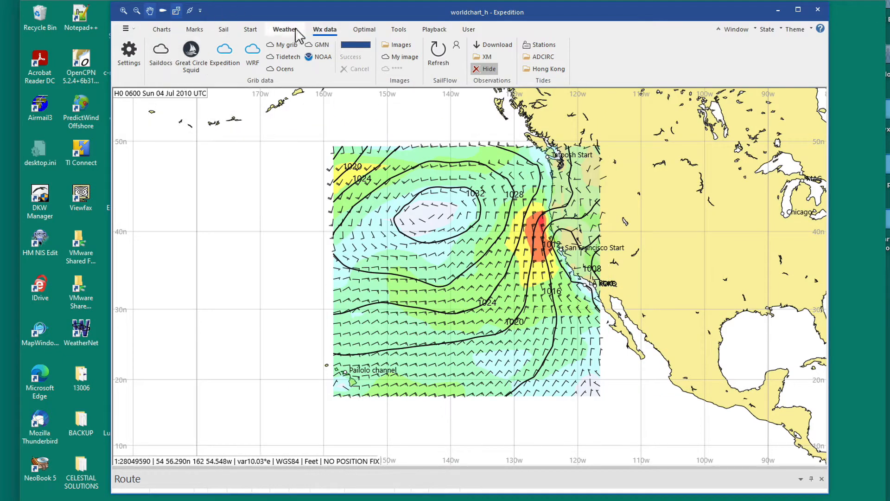
# Step the displayed forecast forward to 0000 UTC on 8 July 2010, and return to the start of the grib data
pyautogui.click(281, 31)
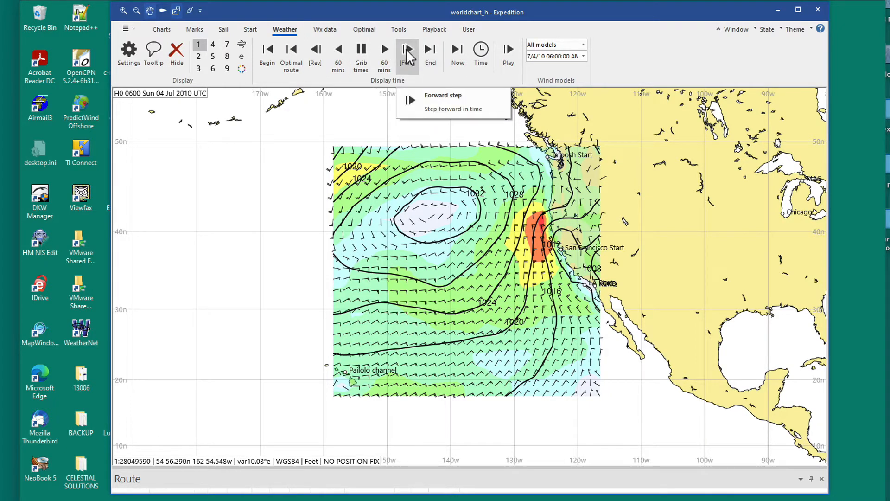
pyautogui.click(408, 53)
pyautogui.click(407, 54)
pyautogui.click(407, 54)
pyautogui.click(408, 54)
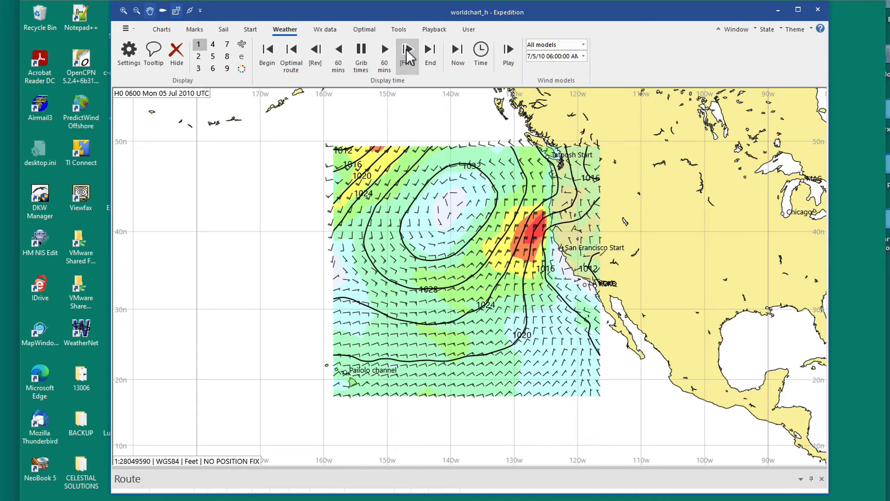
pyautogui.click(408, 53)
pyautogui.click(408, 54)
pyautogui.click(408, 54)
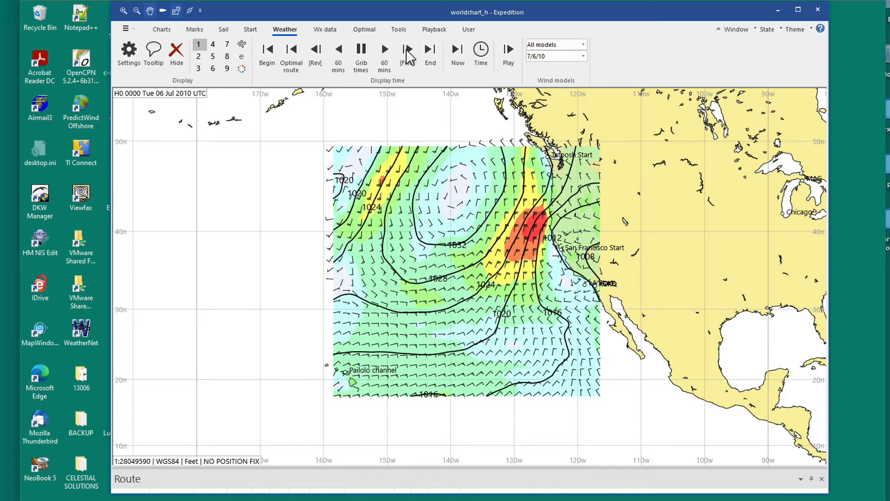
pyautogui.click(408, 53)
pyautogui.click(407, 53)
pyautogui.click(407, 53)
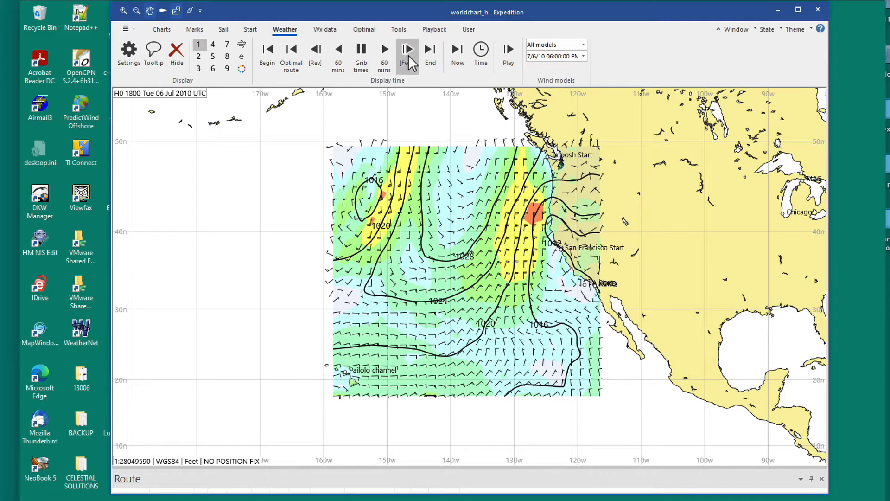
pyautogui.click(408, 52)
pyautogui.click(409, 58)
pyautogui.click(407, 54)
pyautogui.click(408, 53)
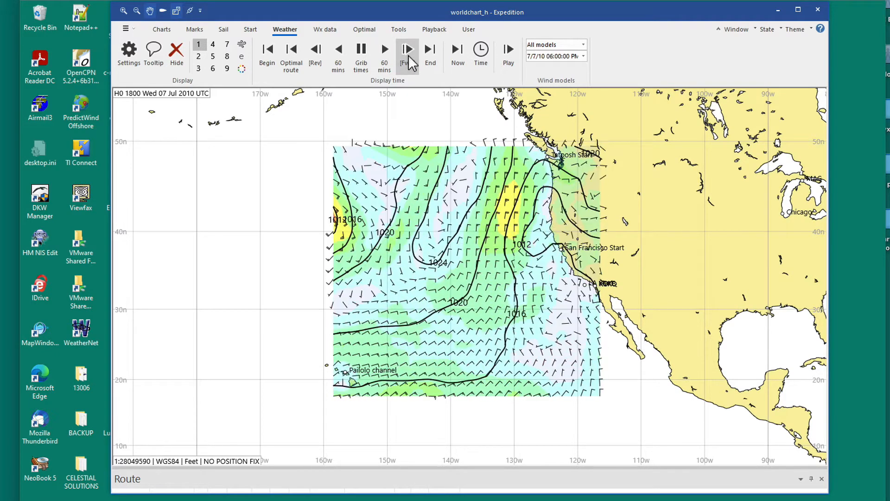
pyautogui.click(407, 53)
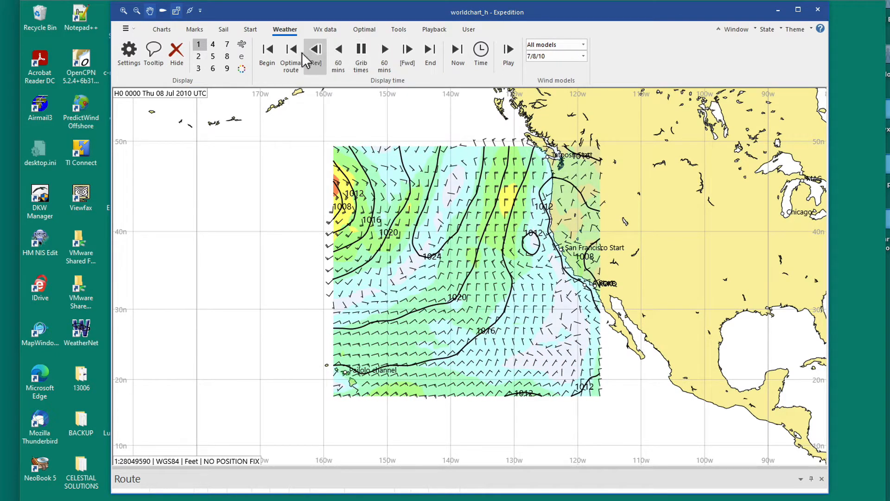
pyautogui.click(298, 59)
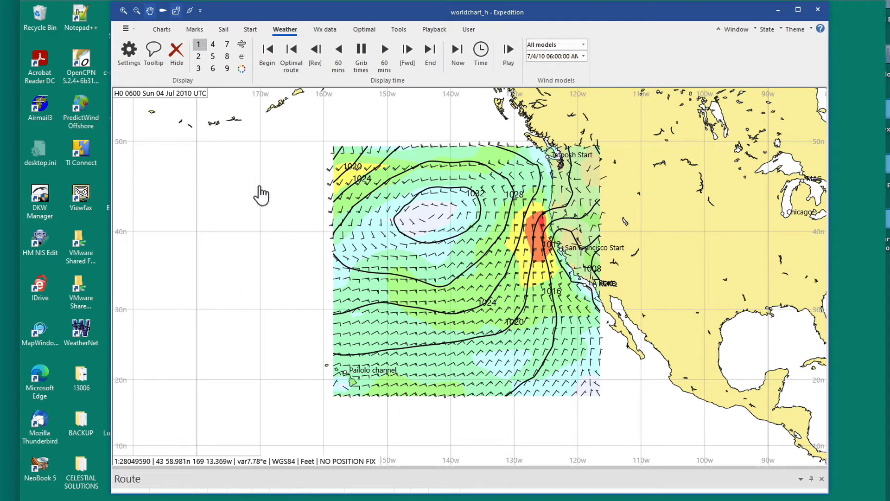
# Review the boat's polars, load the TP52.txt polar file, and close the polars dialog
pyautogui.click(223, 29)
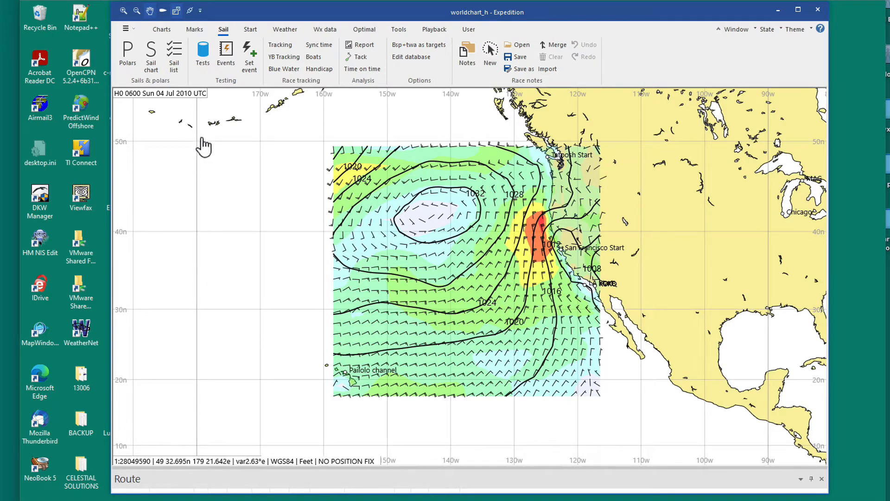
pyautogui.click(127, 53)
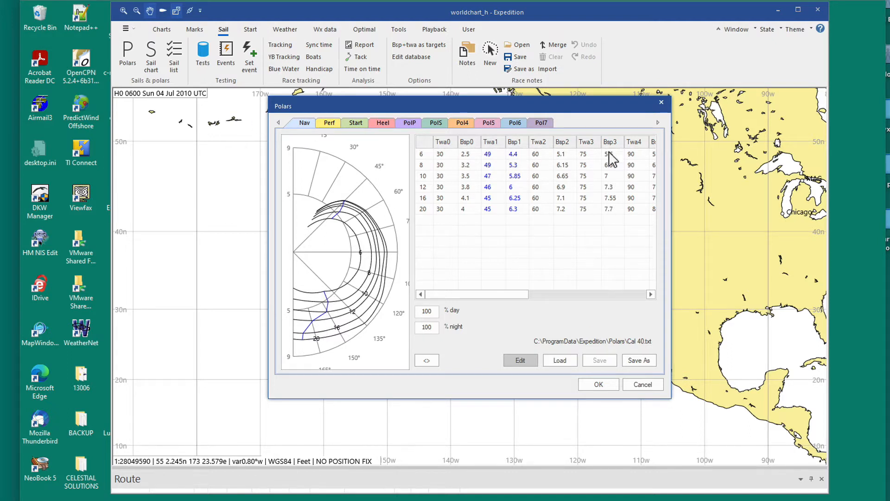
pyautogui.click(662, 102)
pyautogui.click(559, 361)
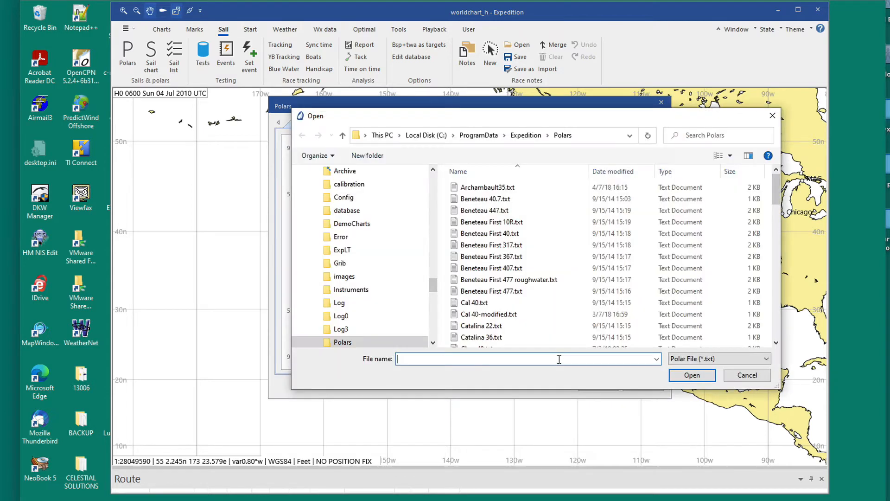
pyautogui.scroll(-15, 508, 280)
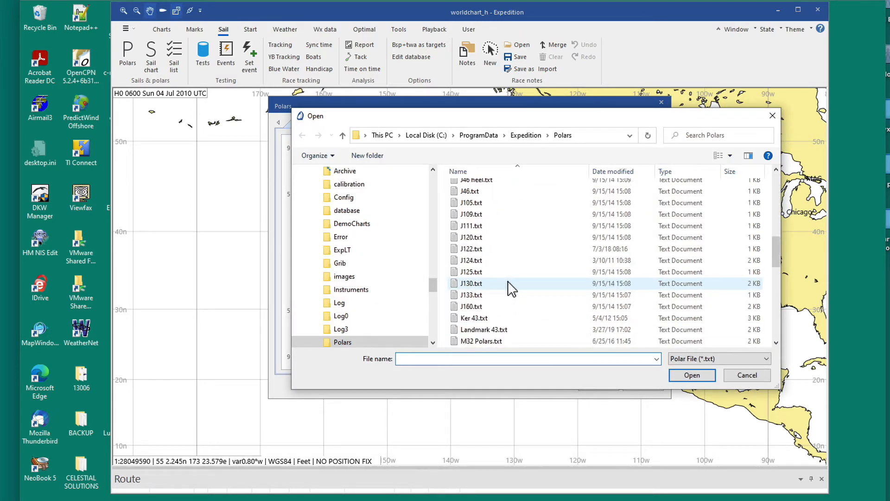
pyautogui.scroll(-8, 508, 281)
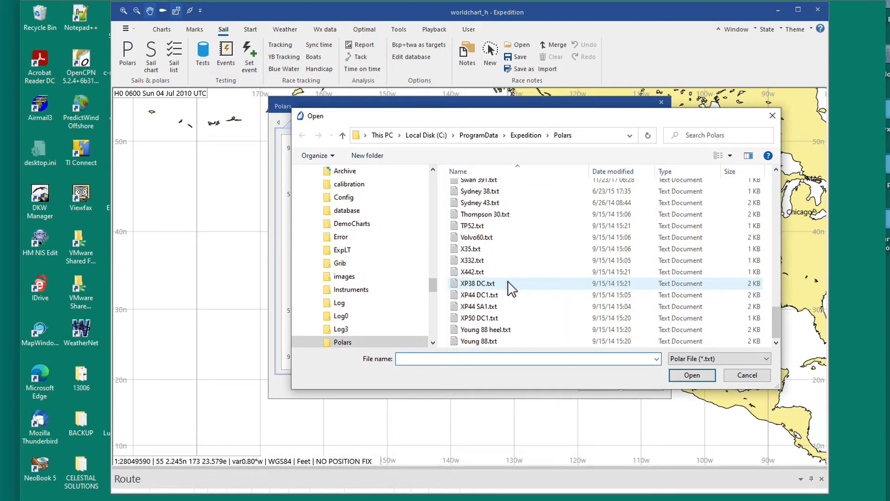
pyautogui.click(482, 226)
pyautogui.scroll(1, 482, 230)
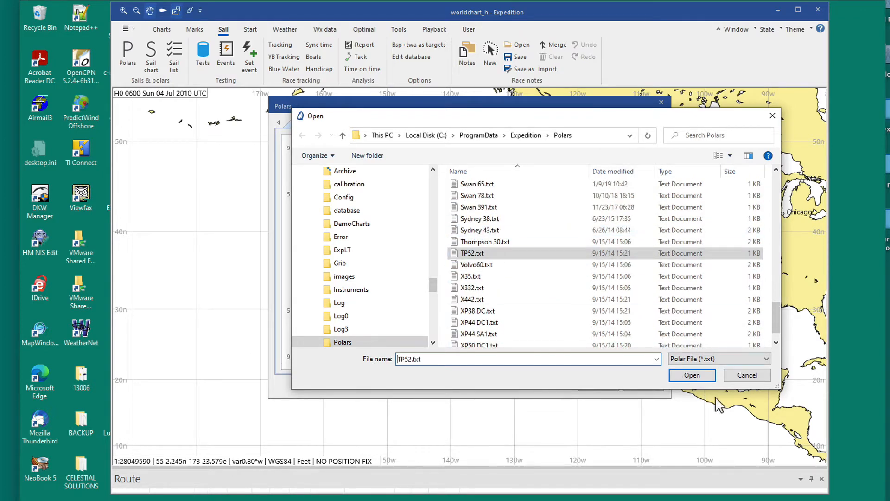
pyautogui.click(691, 375)
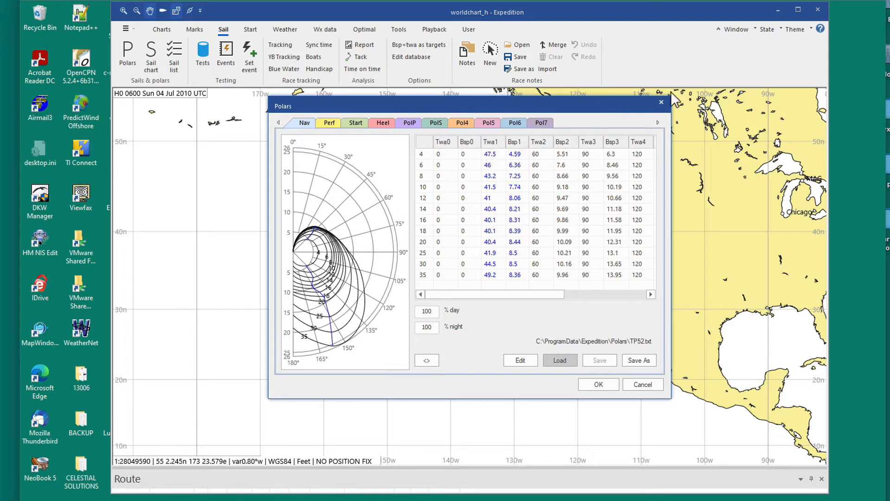
pyautogui.click(661, 103)
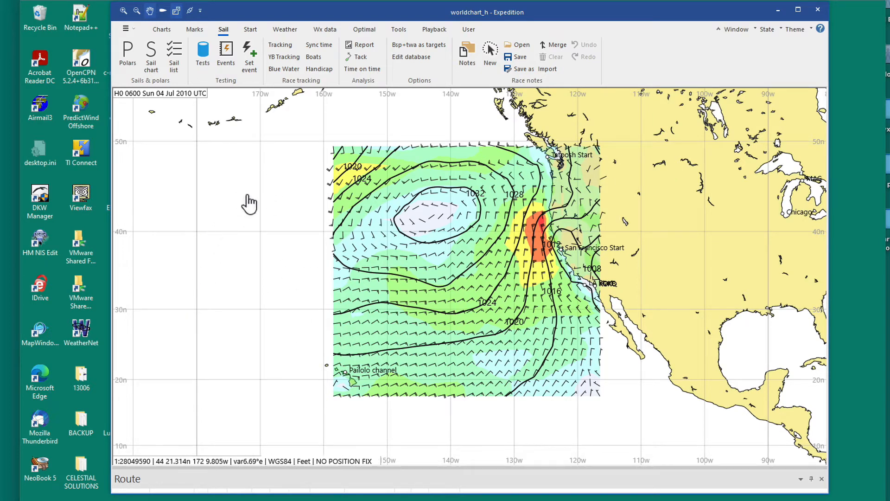
# Ping two marks in the ocean east of Hawaii, at about 20°50'N 138°21'W and 24°21'N 127°58'W
pyautogui.moveTo(555, 149)
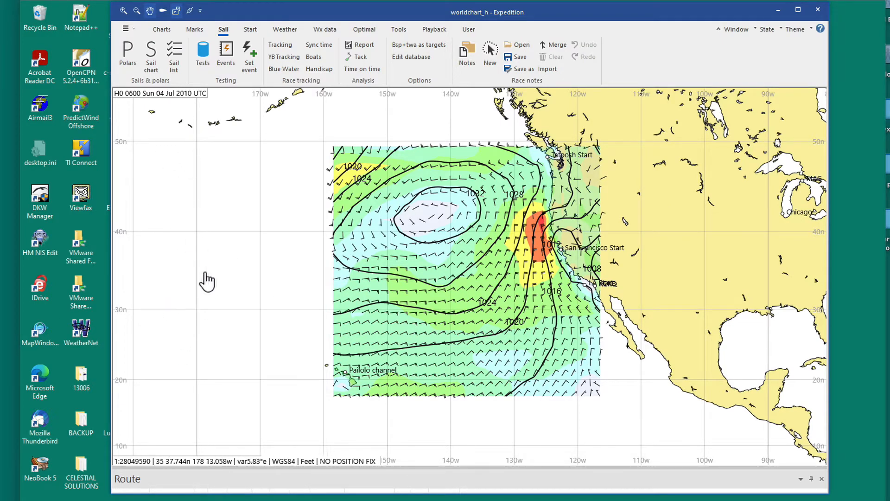
pyautogui.rightClick(173, 274)
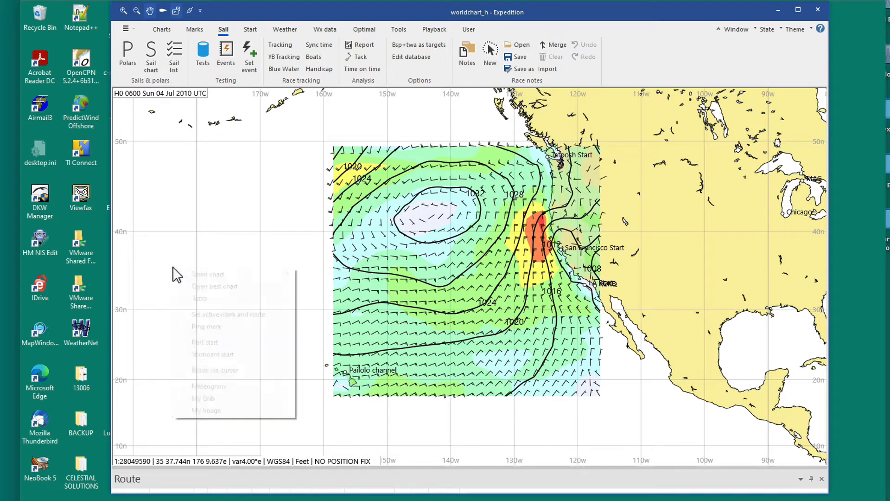
pyautogui.click(278, 246)
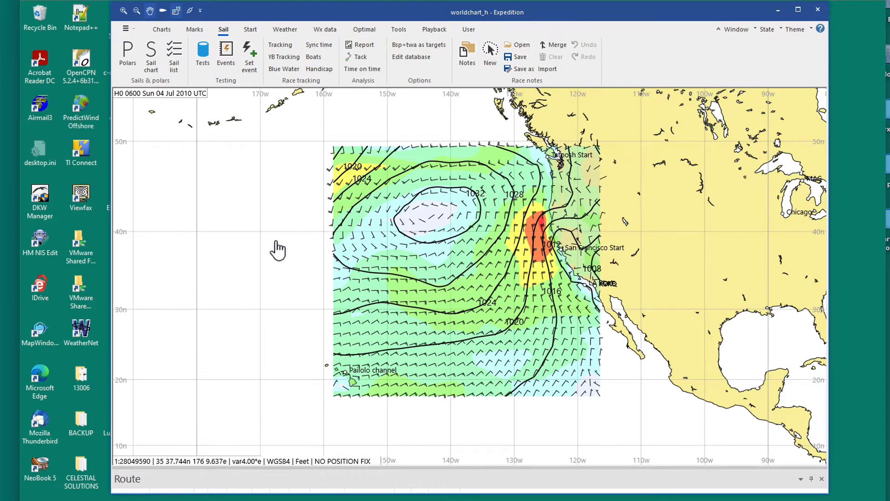
pyautogui.rightClick(463, 374)
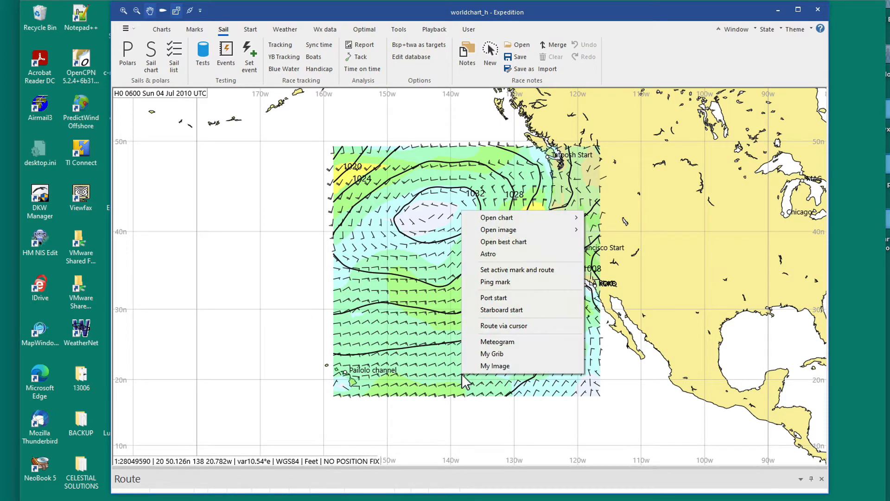
pyautogui.click(495, 283)
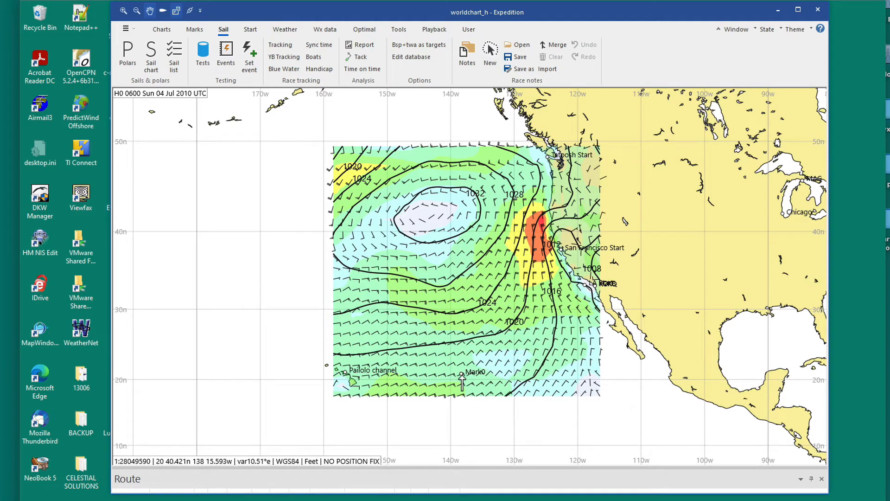
pyautogui.rightClick(529, 352)
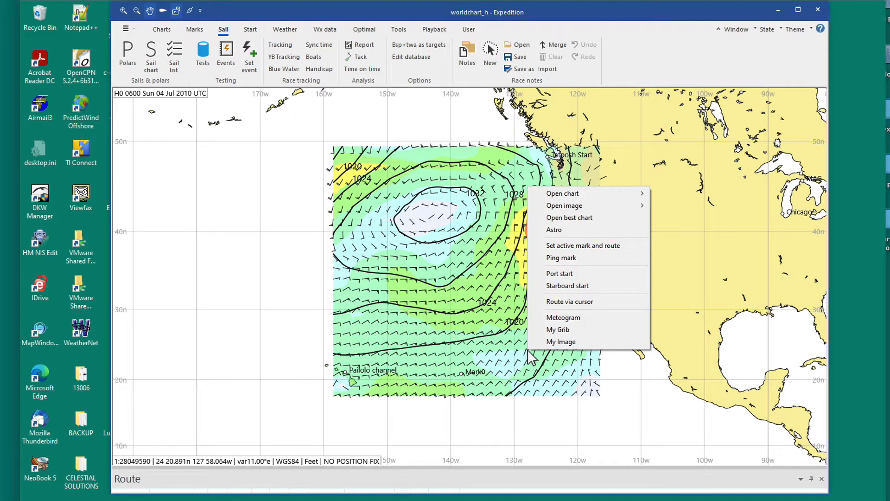
pyautogui.click(566, 258)
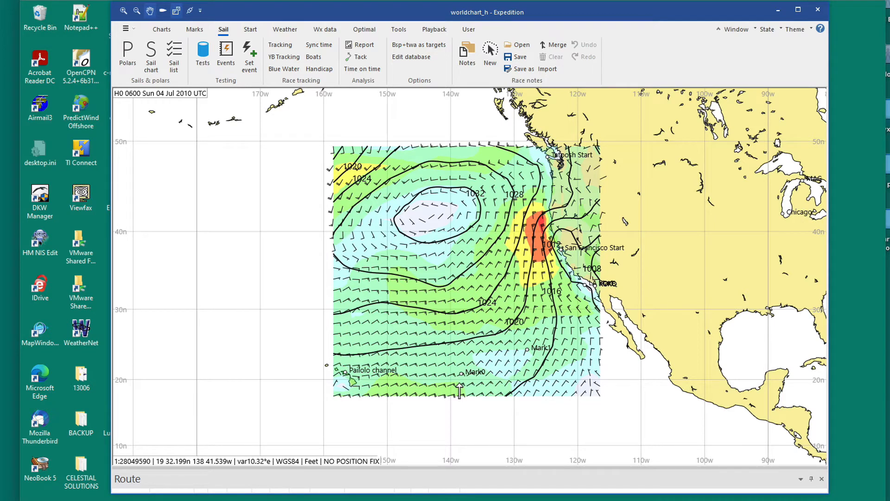
# Open mark management and create a new route named sample
pyautogui.click(194, 31)
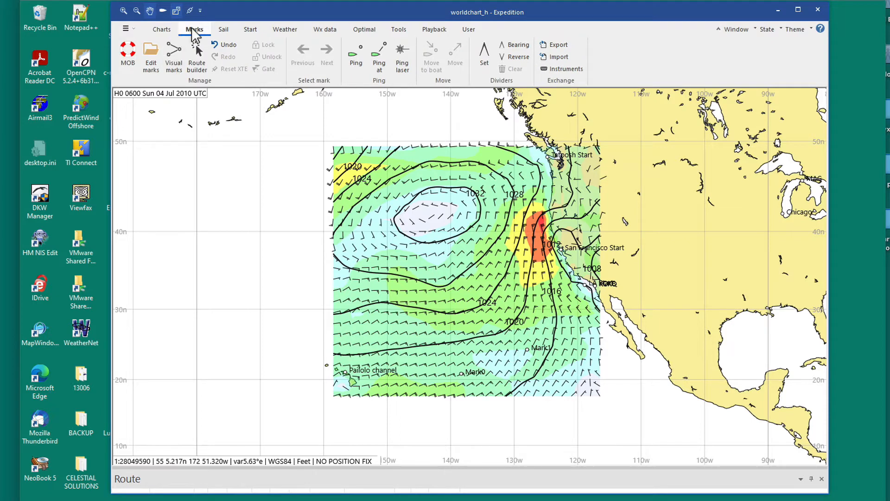
pyautogui.click(151, 55)
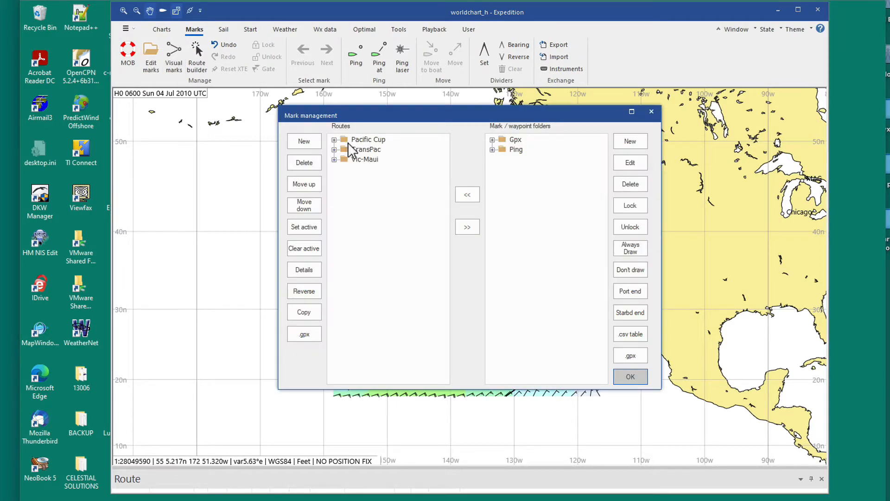
pyautogui.click(304, 144)
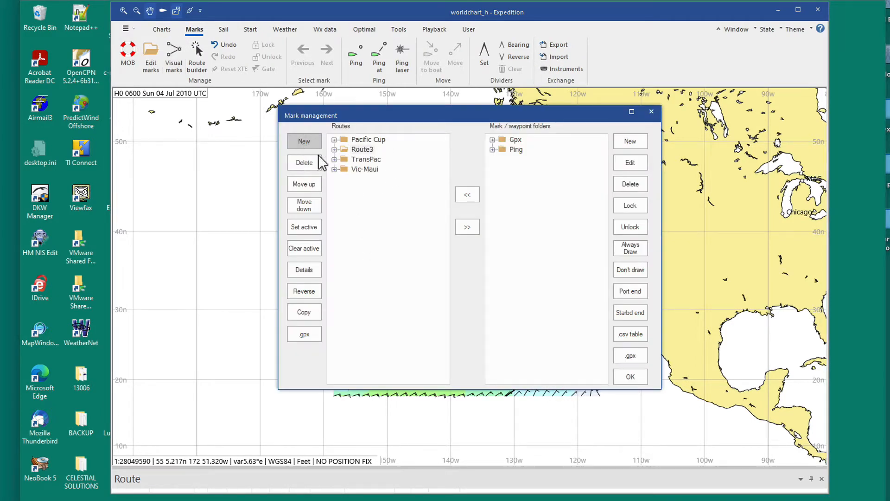
pyautogui.click(361, 149)
pyautogui.write('sample')
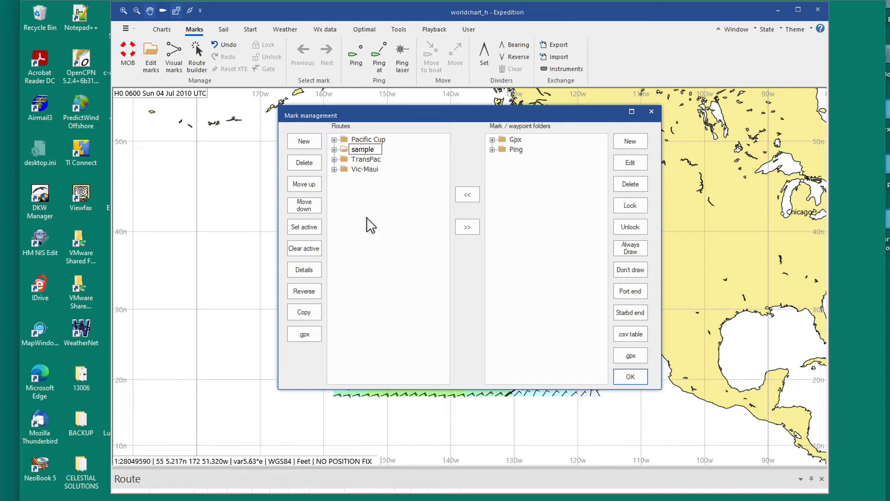
pyautogui.click(366, 217)
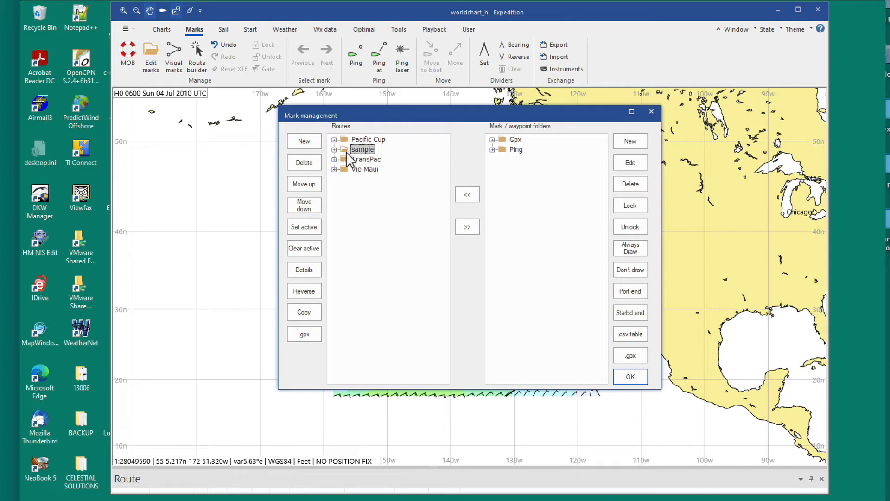
# Add Mark1 and then Mark0 from the Ping folder to the sample route
pyautogui.click(492, 150)
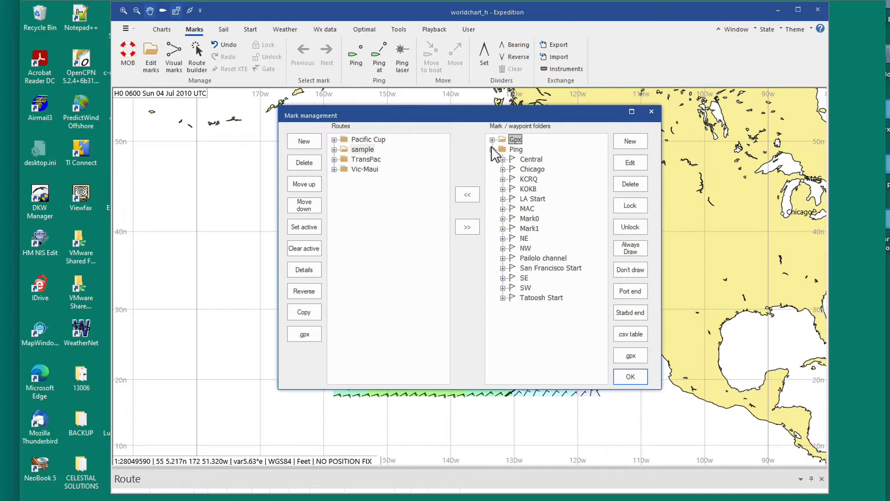
pyautogui.click(523, 227)
pyautogui.click(473, 195)
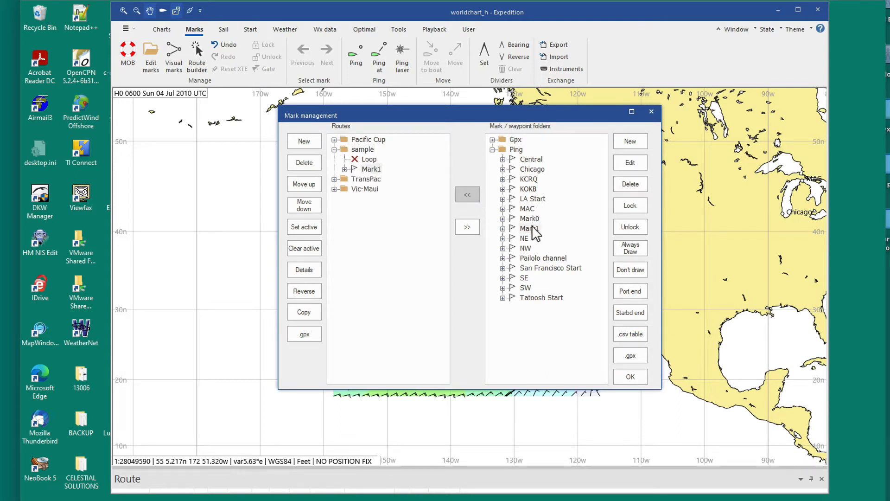
pyautogui.click(533, 219)
pyautogui.click(470, 192)
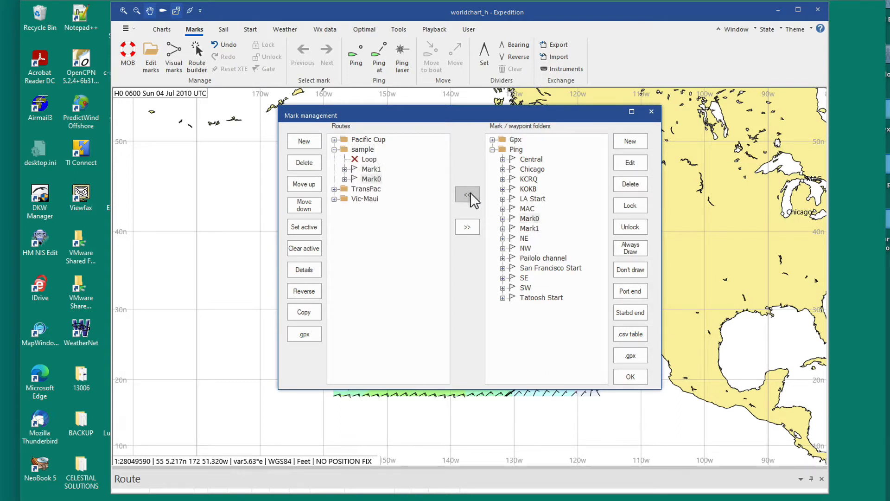
# Set Mark1 in the sample route as the active mark and close mark management
pyautogui.click(371, 170)
pyautogui.click(300, 227)
pyautogui.click(652, 111)
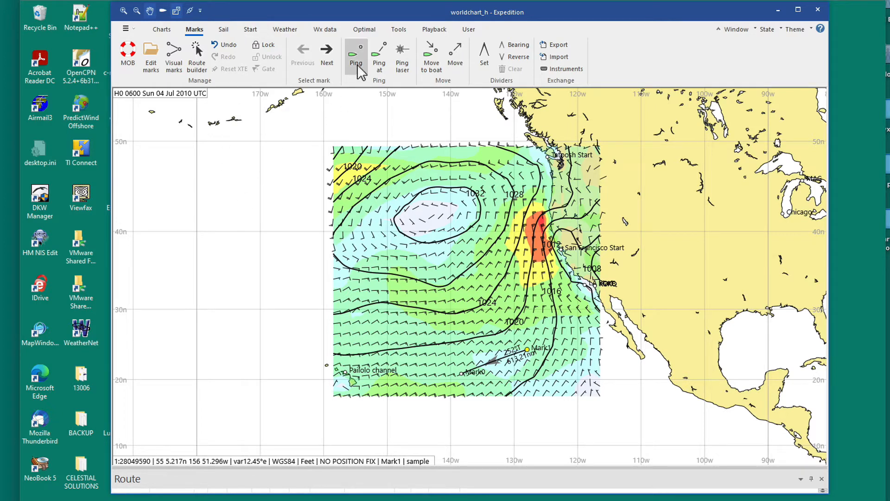
# Review the optimal routing settings, including the configuration, data, display, start time and resolution options, and close them without changes
pyautogui.click(356, 32)
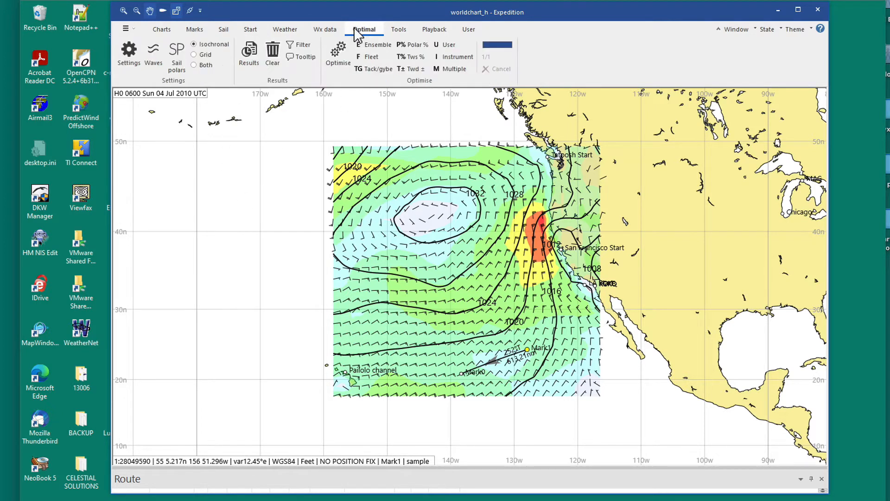
pyautogui.click(129, 55)
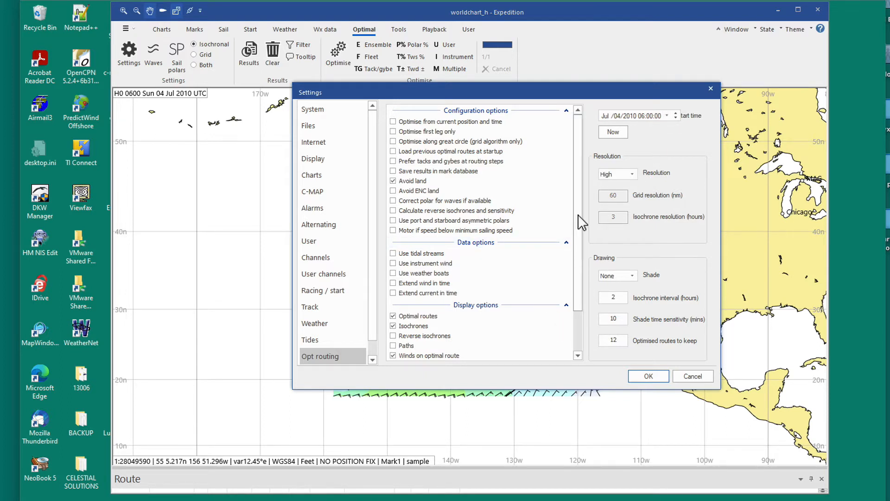
pyautogui.moveTo(578, 214)
pyautogui.mouseDown()
pyautogui.moveTo(575, 340)
pyautogui.moveTo(590, 222)
pyautogui.mouseUp()
pyautogui.moveTo(577, 143); pyautogui.dragTo(582, 180)
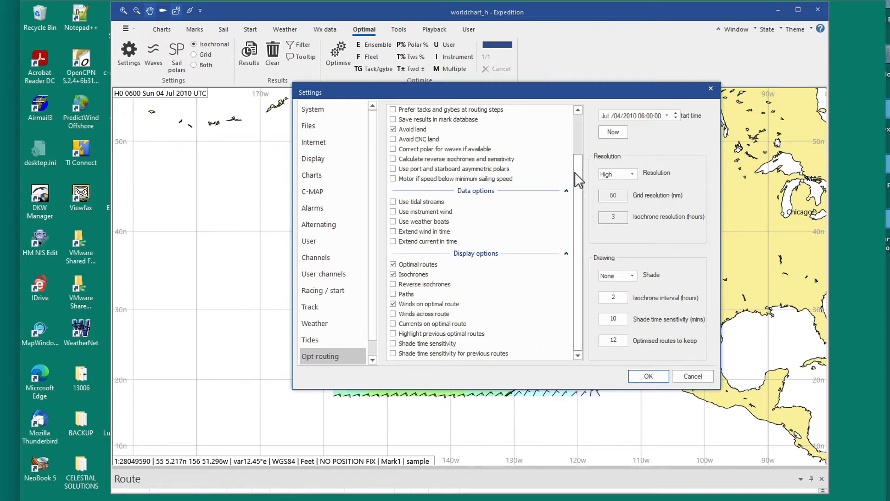
pyautogui.moveTo(579, 180); pyautogui.dragTo(581, 120)
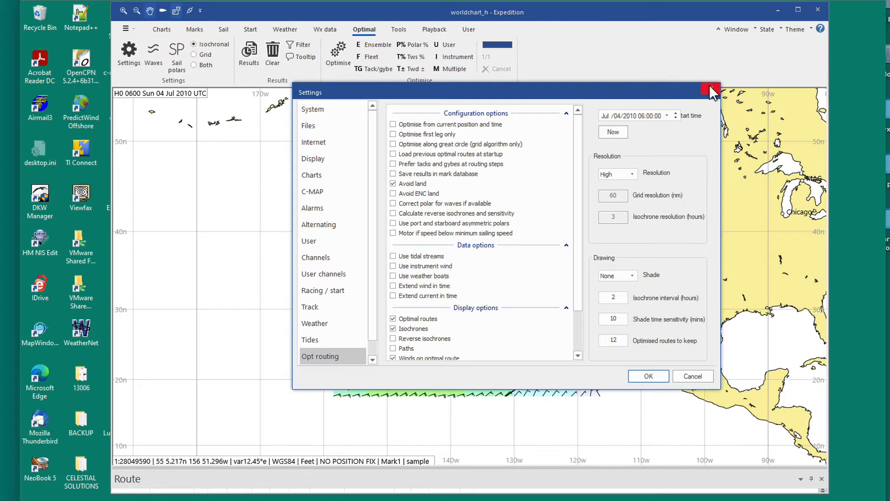
pyautogui.click(709, 89)
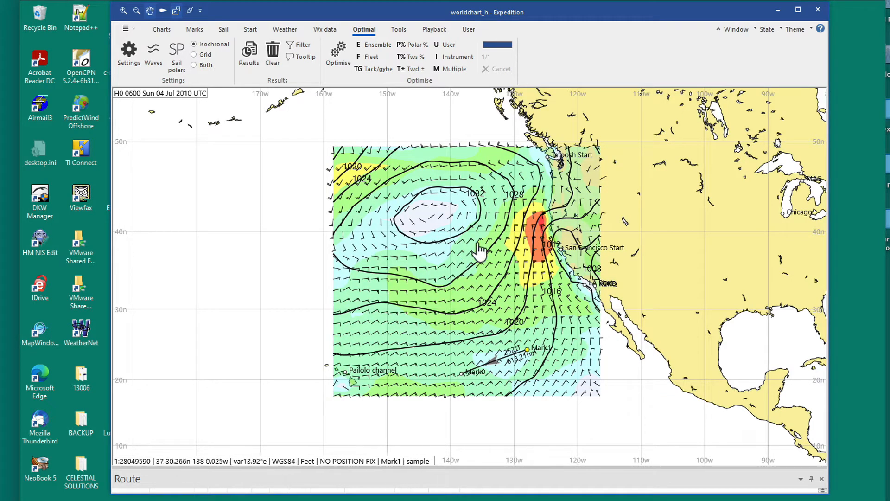
# Examine the chart's coastline detail around Tatoosh Start and the nearby islands, and return to the overview of the grib area
pyautogui.scroll(2, 571, 172)
pyautogui.scroll(5, 605, 179)
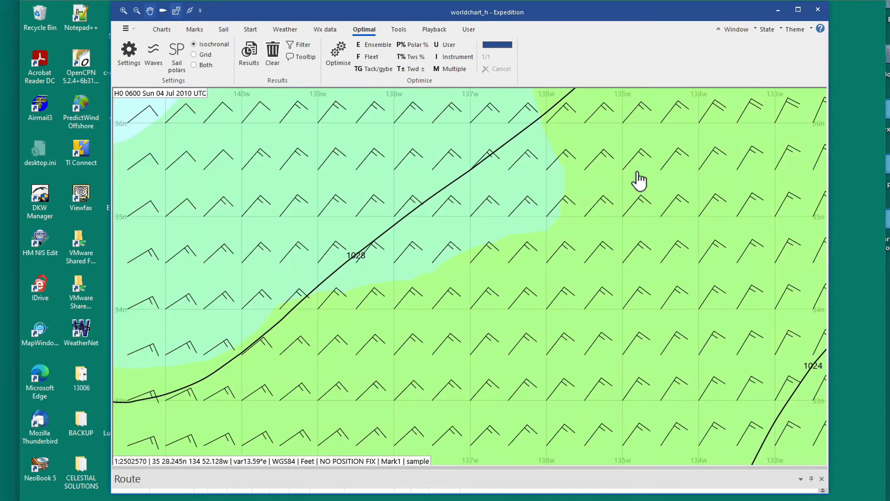
pyautogui.scroll(-6, 611, 231)
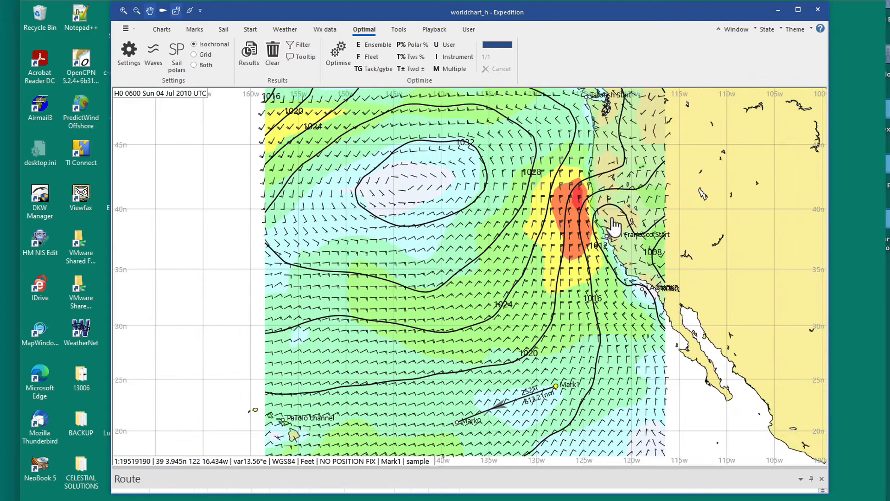
pyautogui.moveTo(596, 135)
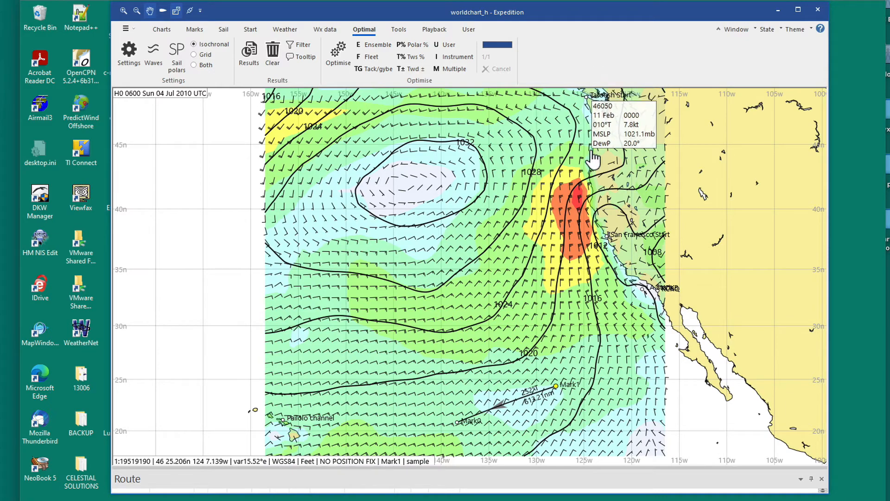
pyautogui.scroll(4, 575, 232)
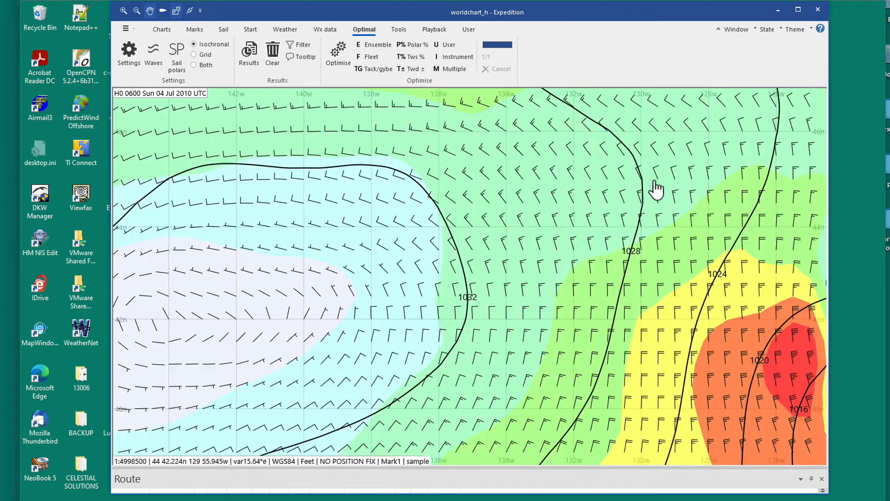
pyautogui.moveTo(654, 181); pyautogui.dragTo(451, 362)
pyautogui.moveTo(666, 232); pyautogui.dragTo(539, 305)
pyautogui.scroll(5, 578, 295)
pyautogui.moveTo(686, 253); pyautogui.dragTo(398, 356)
pyautogui.scroll(4, 533, 269)
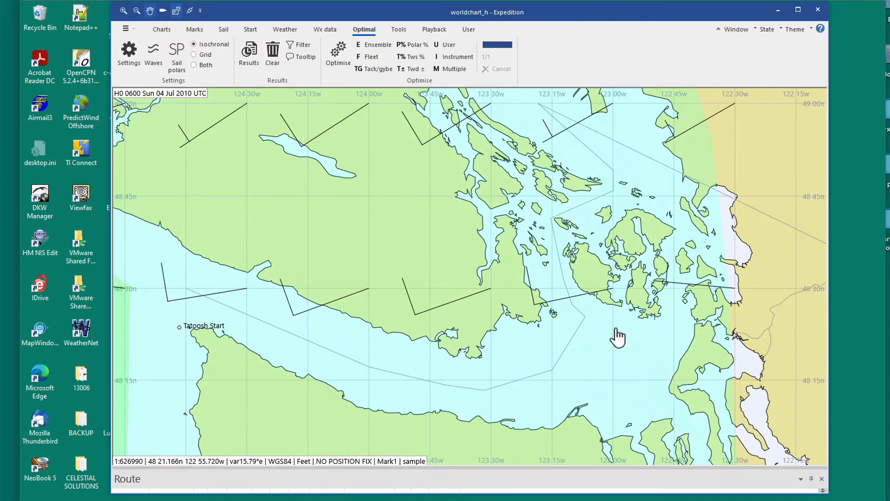
pyautogui.scroll(-2, 526, 339)
pyautogui.scroll(-7, 526, 339)
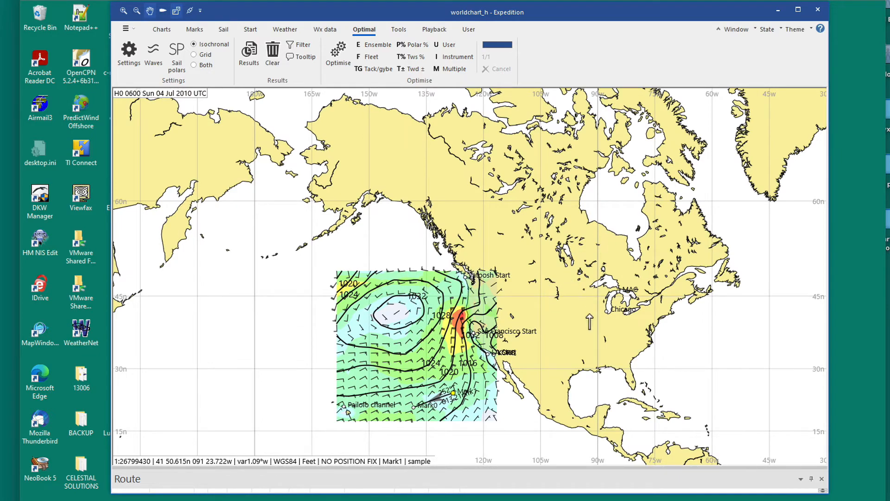
pyautogui.scroll(3, 584, 315)
pyautogui.scroll(2, 545, 346)
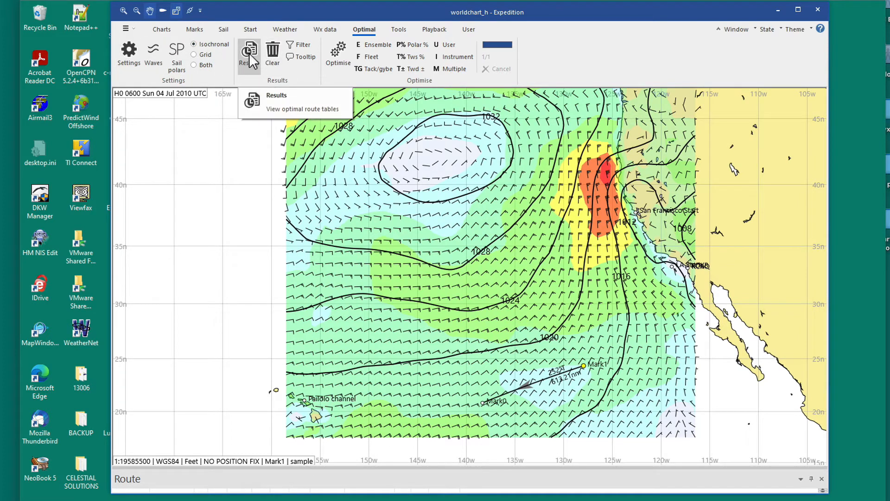
# Run the route optimisation for the sample route and examine the isochrones and optimal route from Mark1 to Mark0
pyautogui.click(338, 52)
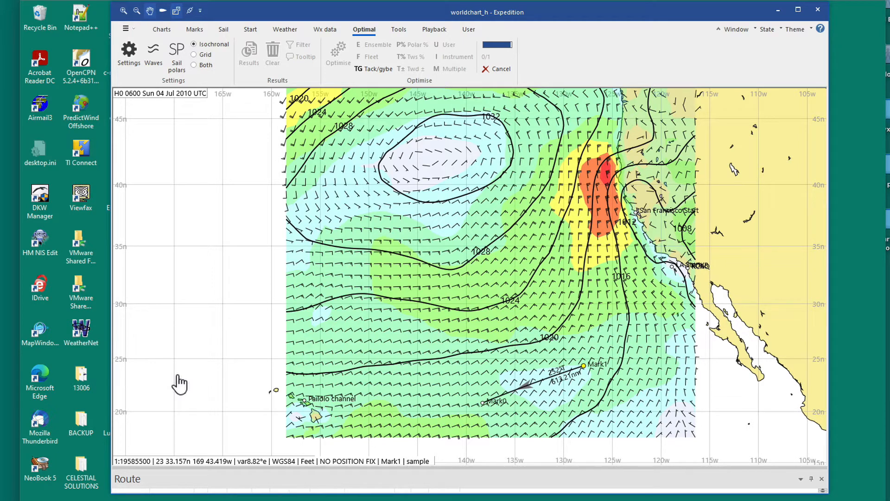
pyautogui.scroll(1, 431, 420)
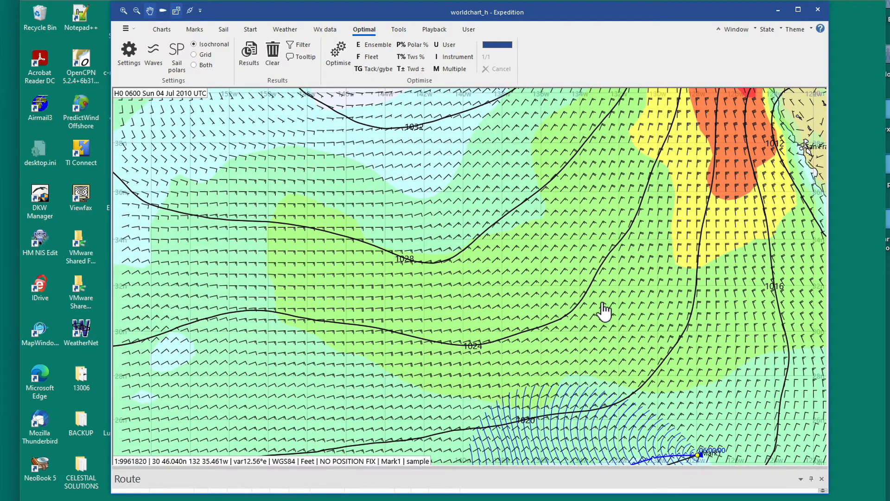
pyautogui.moveTo(629, 334); pyautogui.dragTo(545, 90)
pyautogui.moveTo(534, 308); pyautogui.dragTo(526, 267)
pyautogui.scroll(2, 528, 272)
pyautogui.scroll(-2, 531, 273)
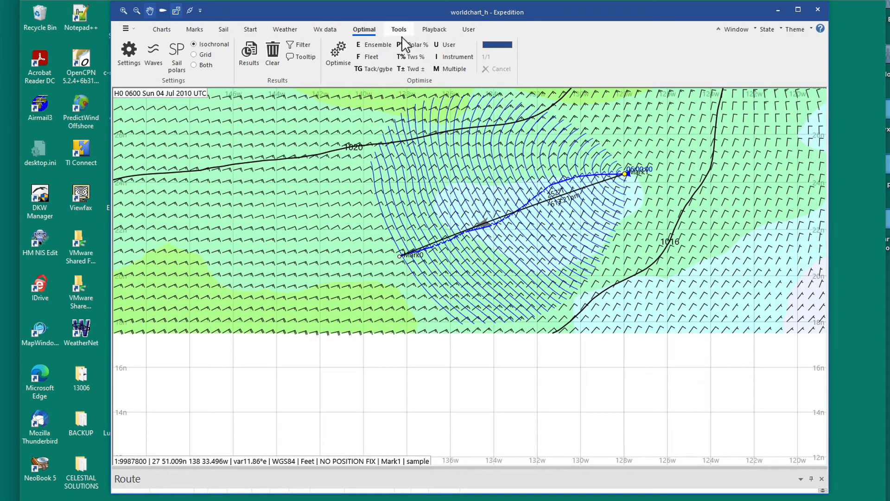
# Return the forecast to its beginning and advance it in 60-minute steps to 1800 UTC on 4 July 2010
pyautogui.click(325, 29)
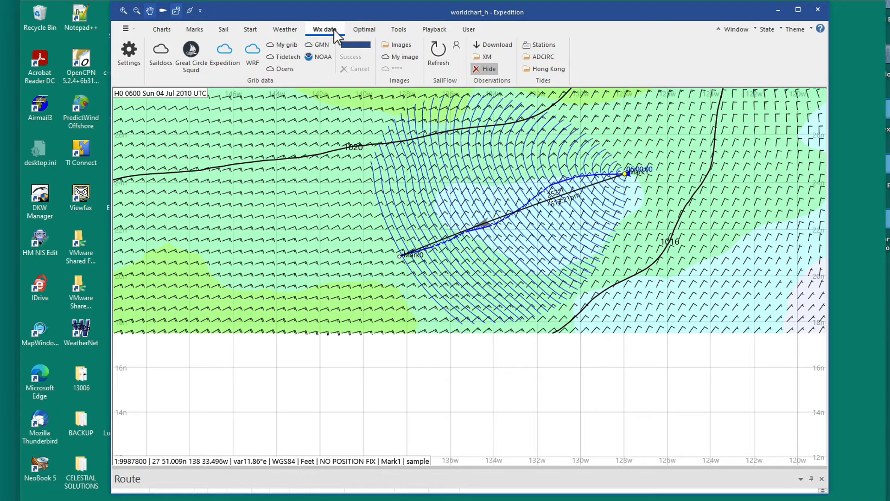
pyautogui.click(285, 30)
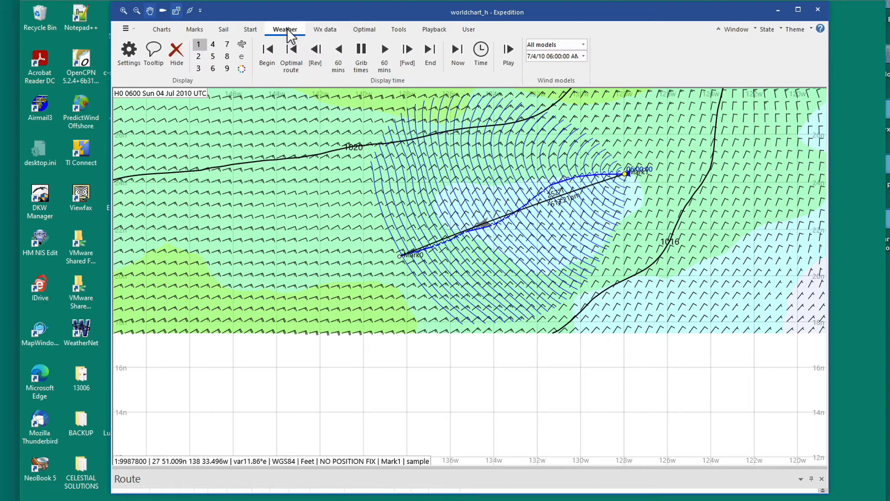
pyautogui.click(268, 53)
pyautogui.click(267, 53)
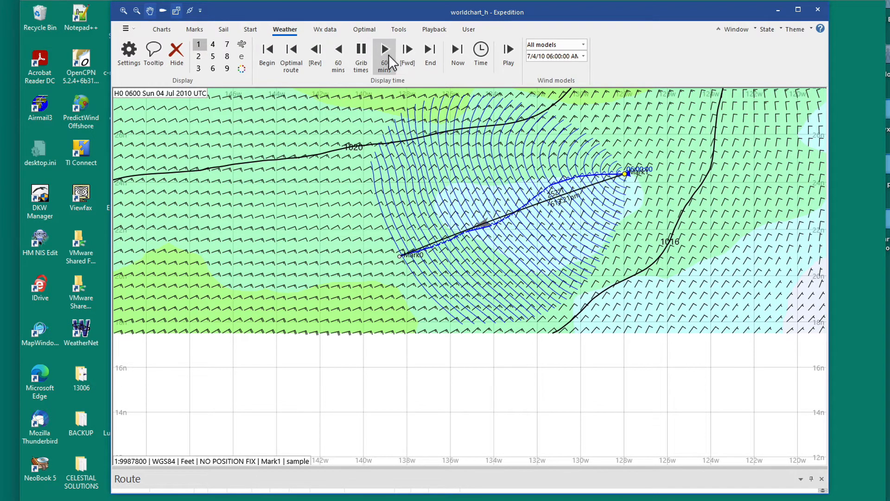
pyautogui.click(384, 50)
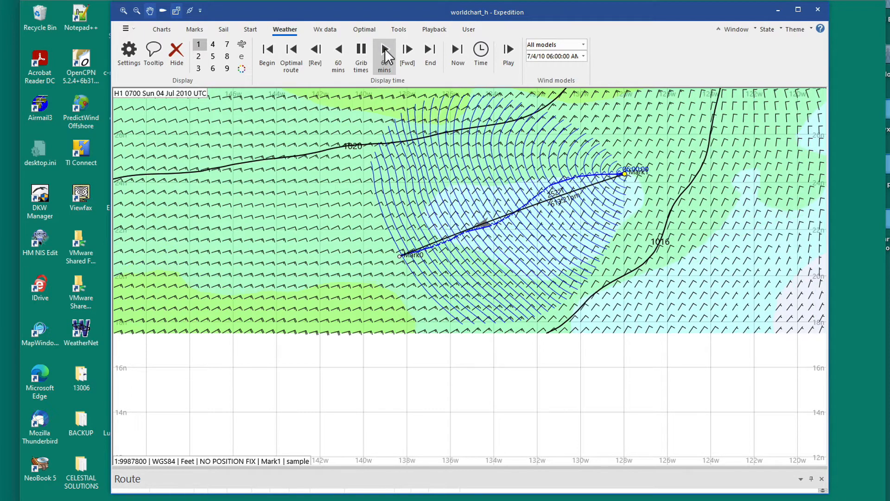
pyautogui.click(384, 50)
pyautogui.click(384, 50)
pyautogui.click(384, 50)
pyautogui.click(385, 50)
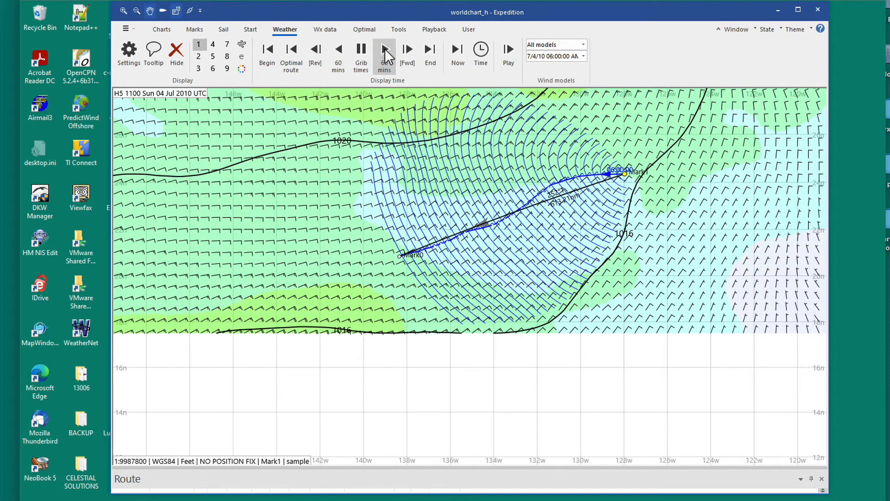
pyautogui.click(385, 50)
pyautogui.click(385, 50)
pyautogui.click(385, 50)
pyautogui.click(385, 50)
pyautogui.click(385, 50)
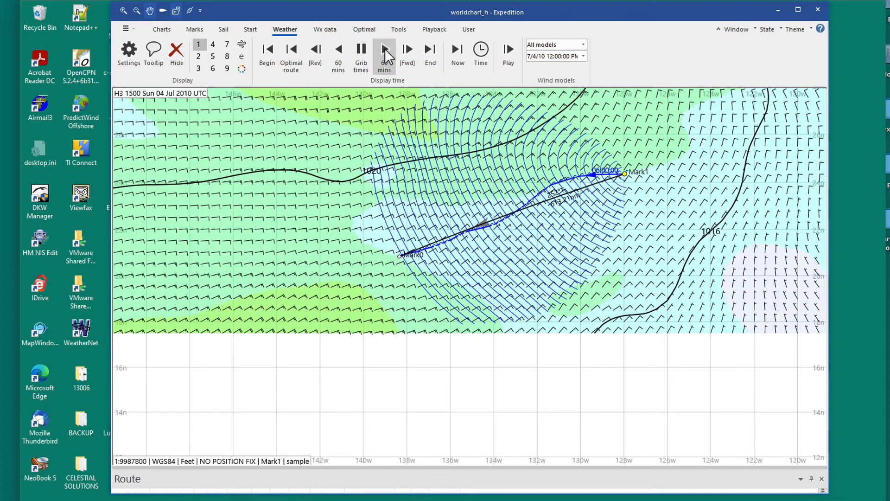
pyautogui.click(385, 50)
pyautogui.click(385, 50)
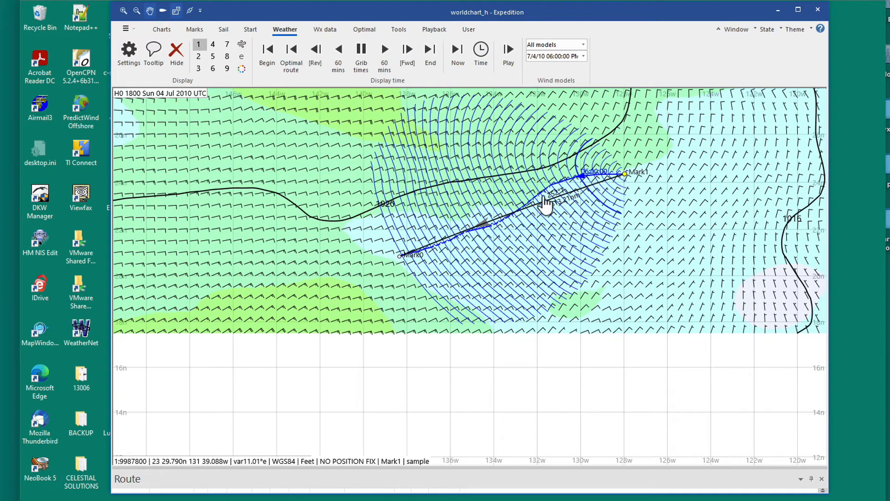
# Examine the optimal route between Mark1 and Mark0 up close, and open the routing solutions summary
pyautogui.scroll(2, 562, 199)
pyautogui.scroll(-2, 562, 198)
pyautogui.scroll(1, 562, 197)
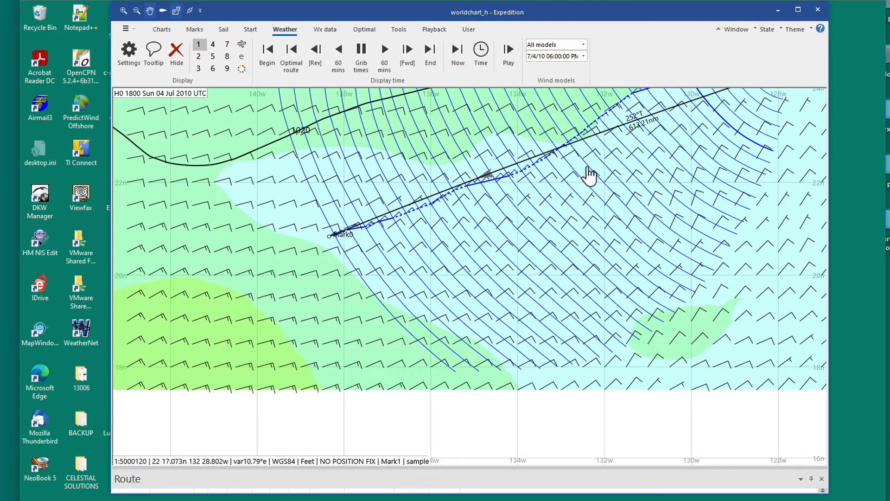
pyautogui.moveTo(592, 183)
pyautogui.mouseDown()
pyautogui.moveTo(538, 223)
pyautogui.moveTo(521, 275)
pyautogui.mouseUp()
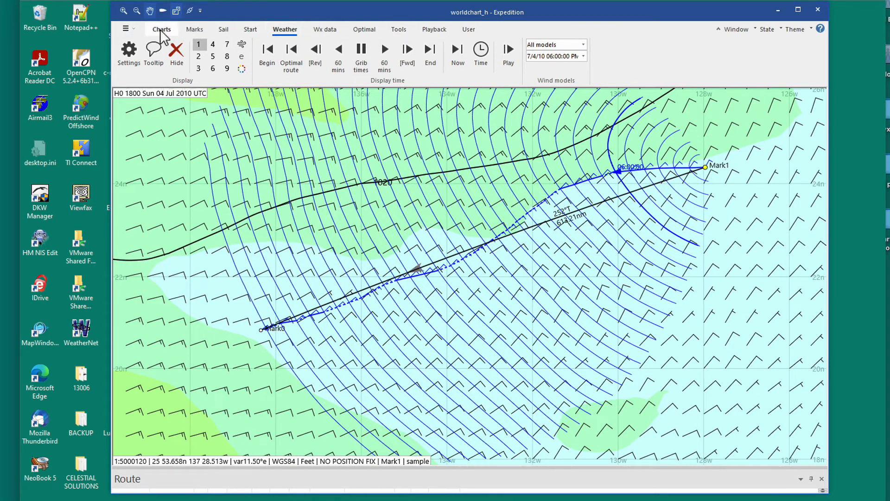
pyautogui.click(364, 28)
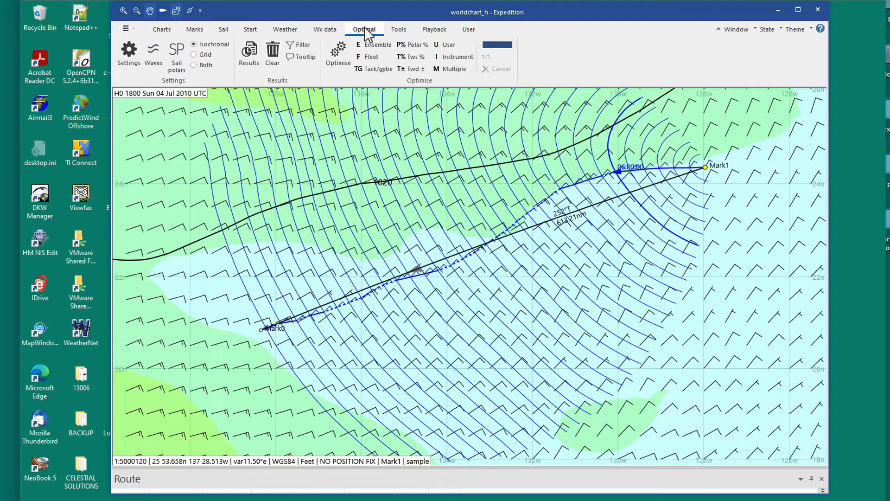
pyautogui.click(250, 54)
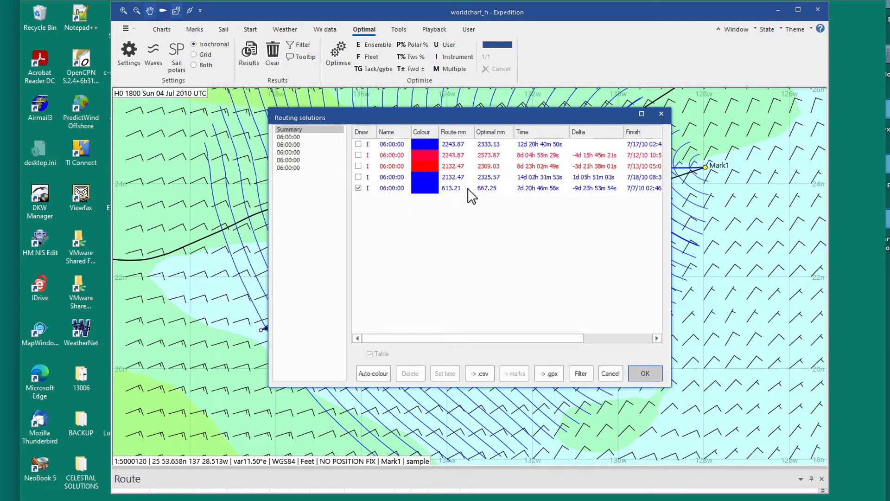
# Change the colour of the Mark1 to Mark0 routing solution to green and apply it to the chart
pyautogui.click(423, 188)
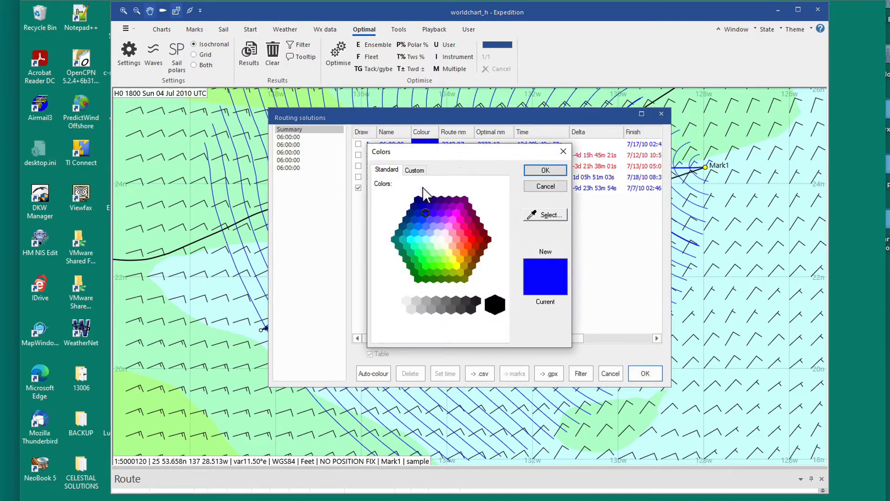
pyautogui.click(419, 270)
pyautogui.click(542, 171)
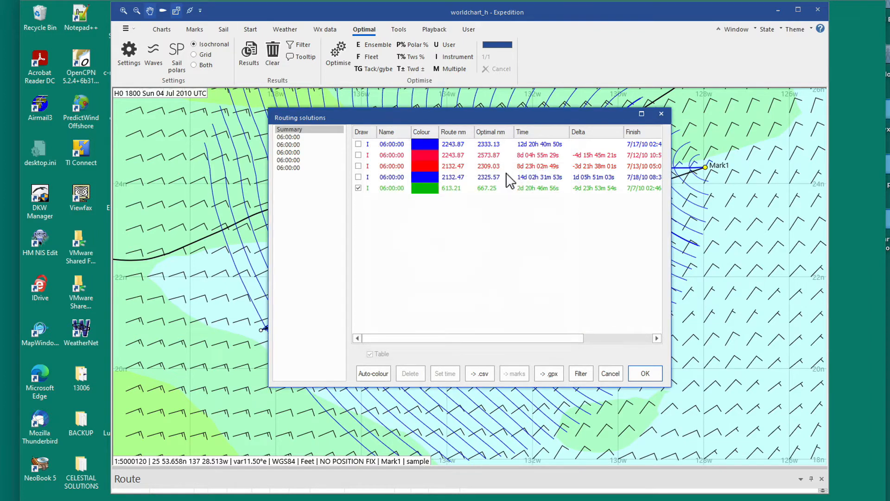
pyautogui.click(646, 372)
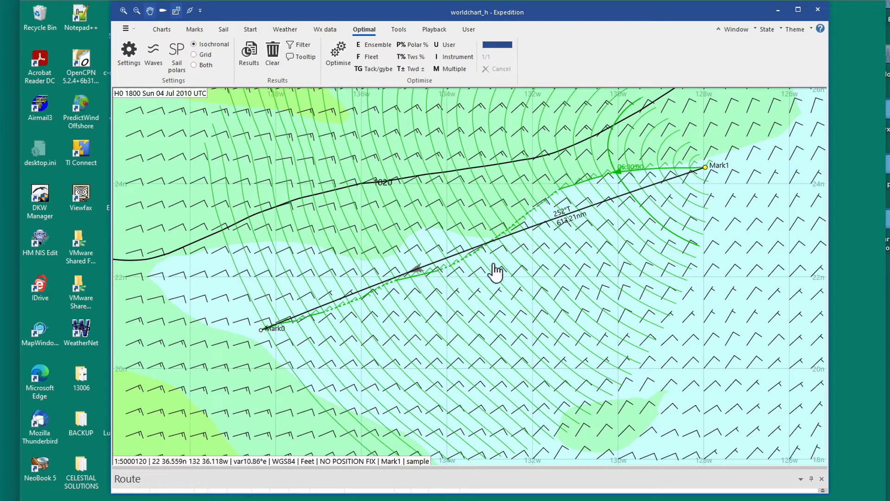
# Examine the time-step table of the Mark1 to Mark0 solution in an enlarged results window, then close the results
pyautogui.click(249, 50)
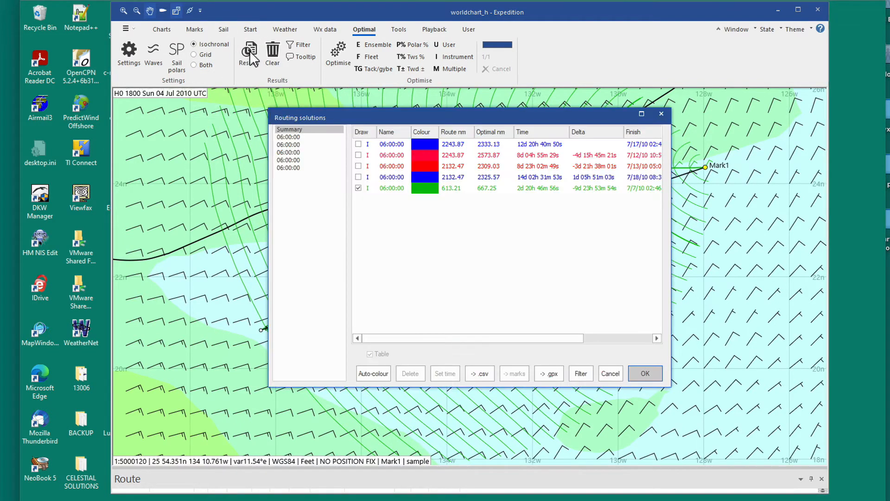
pyautogui.click(388, 187)
pyautogui.click(425, 188)
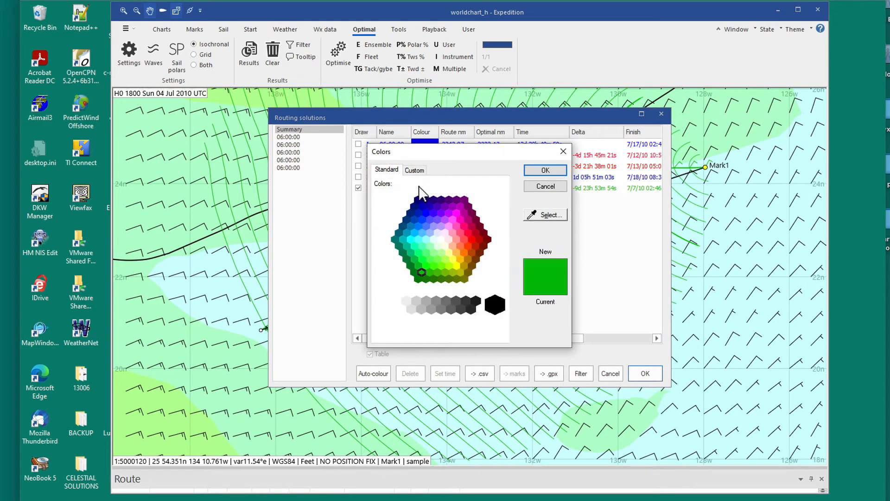
pyautogui.click(547, 187)
pyautogui.click(284, 168)
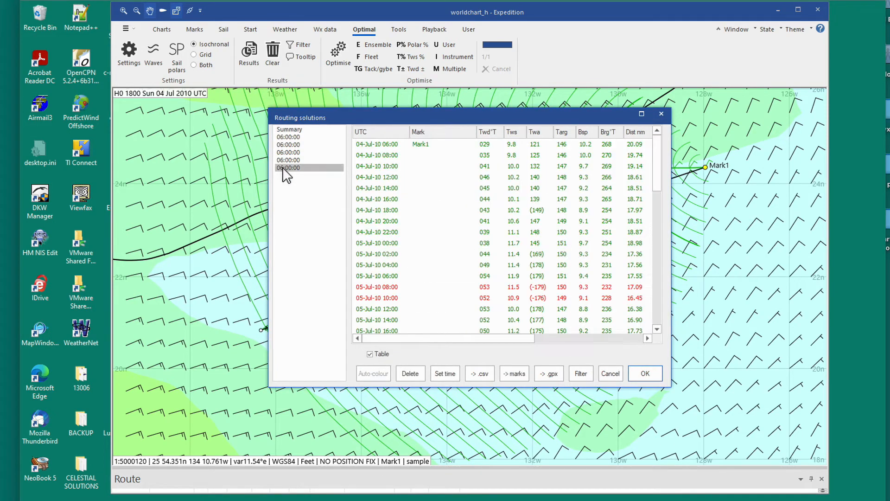
pyautogui.moveTo(670, 380); pyautogui.dragTo(884, 425)
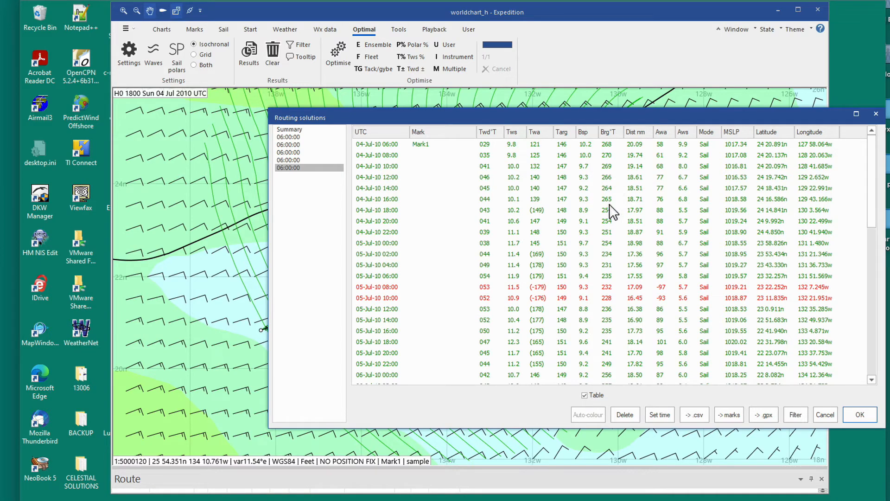
pyautogui.scroll(-9, 609, 204)
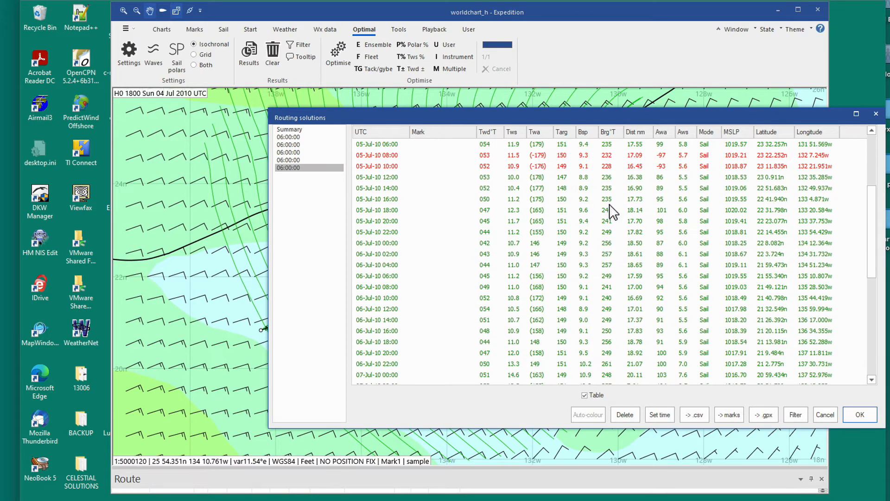
pyautogui.scroll(9, 609, 204)
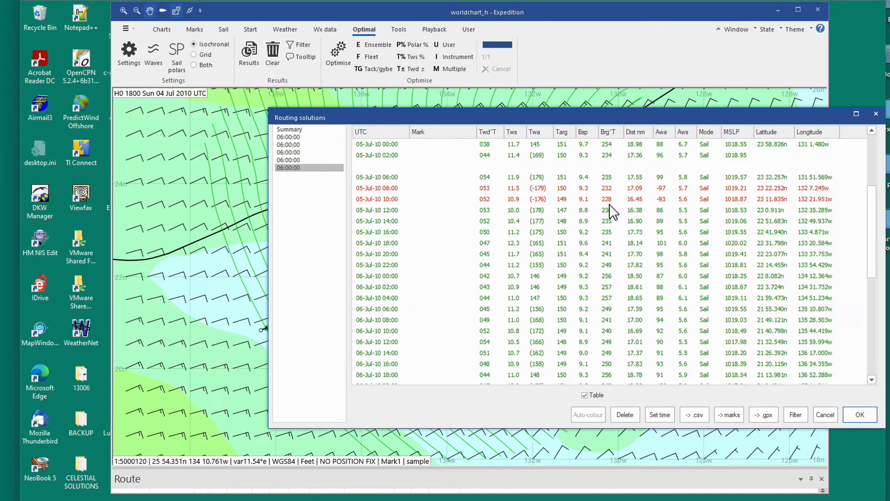
pyautogui.click(876, 114)
# View the wider grib area around the Mark1 to Mark0 route, and check that solution's colour options and route table
pyautogui.scroll(-2, 444, 274)
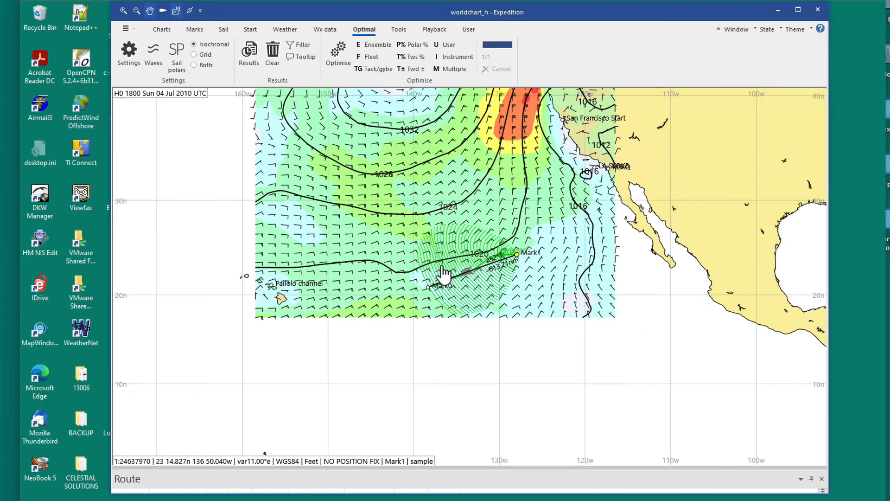
pyautogui.scroll(2, 443, 274)
pyautogui.scroll(-2, 443, 274)
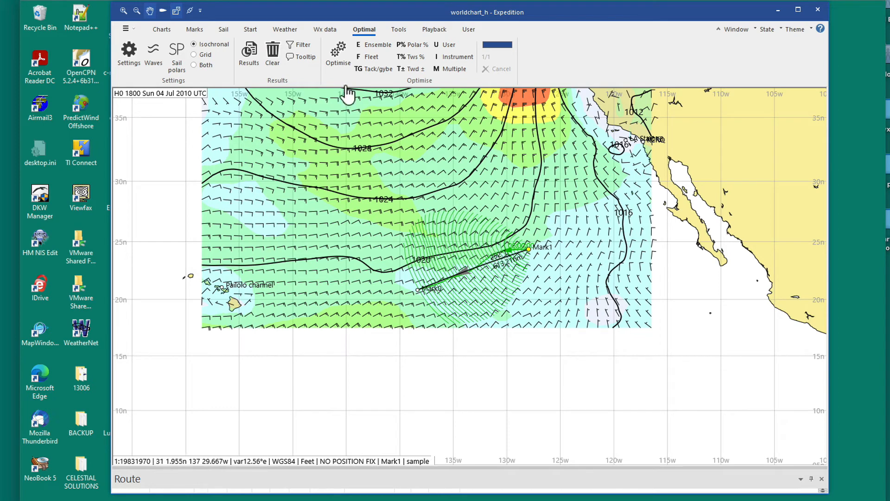
pyautogui.click(250, 53)
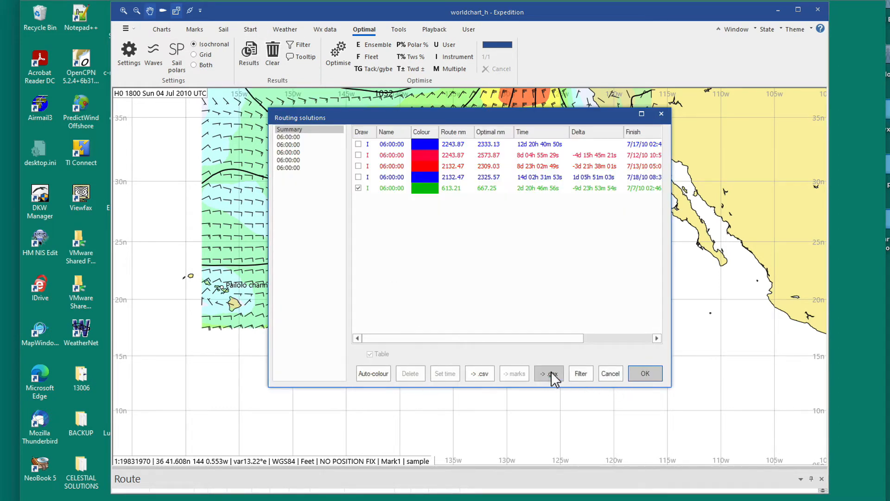
pyautogui.click(426, 188)
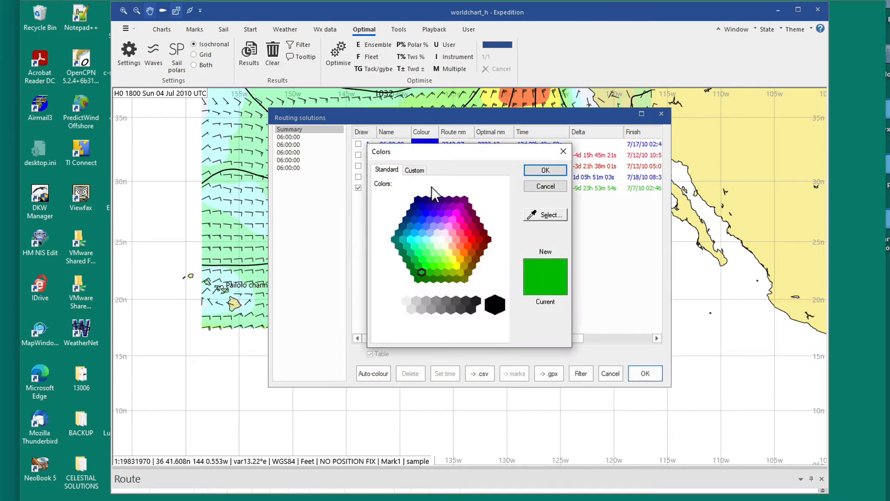
pyautogui.click(563, 152)
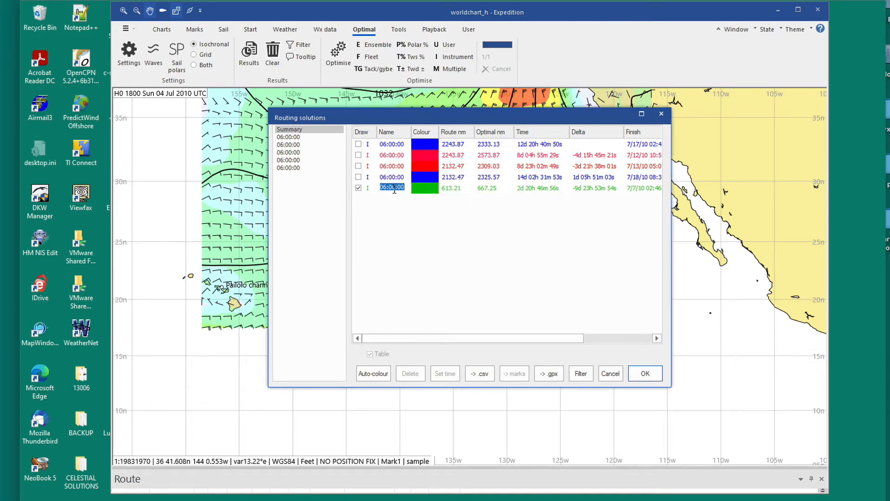
pyautogui.click(286, 167)
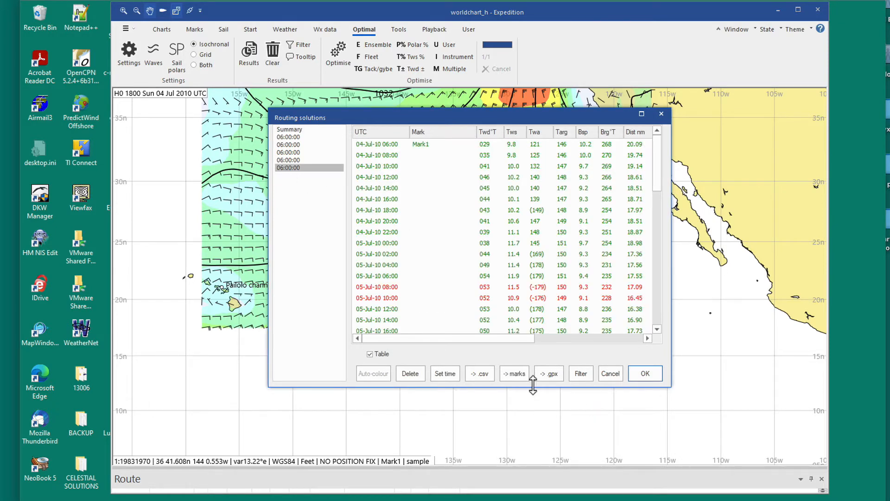
pyautogui.click(661, 114)
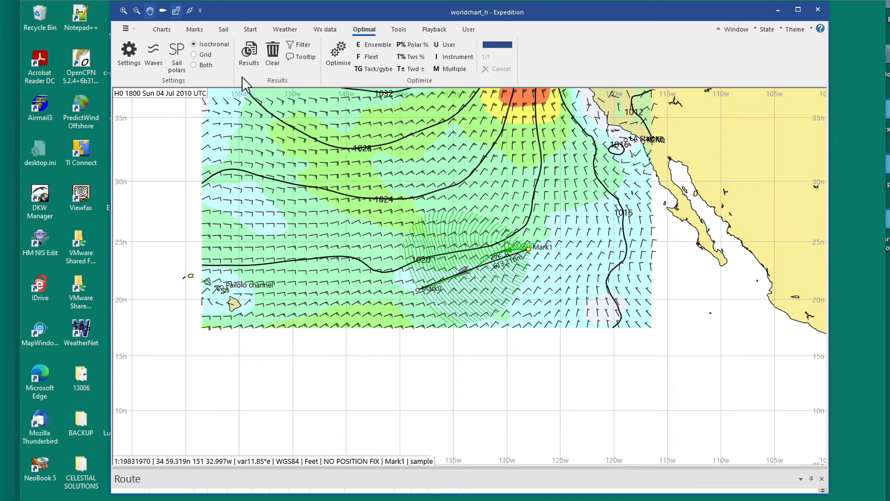
# Delete the Mark1 to Mark0 solution from the routing solutions and confirm the deletion
pyautogui.click(245, 49)
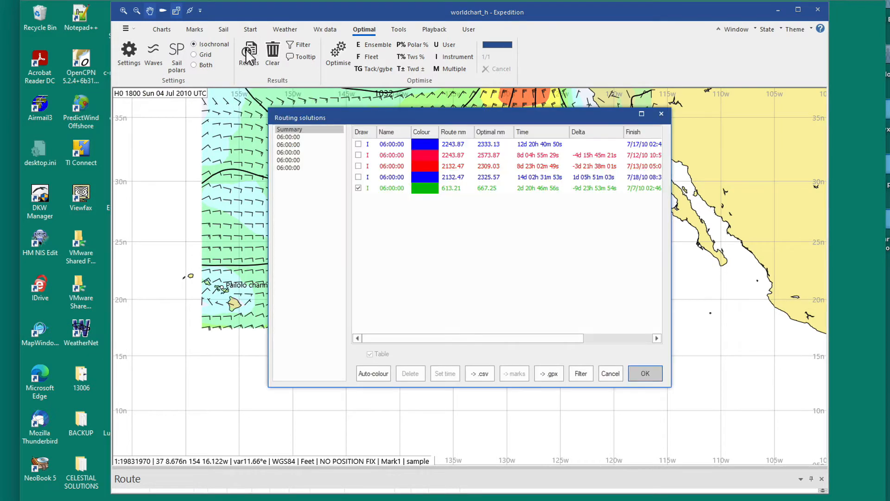
pyautogui.click(284, 168)
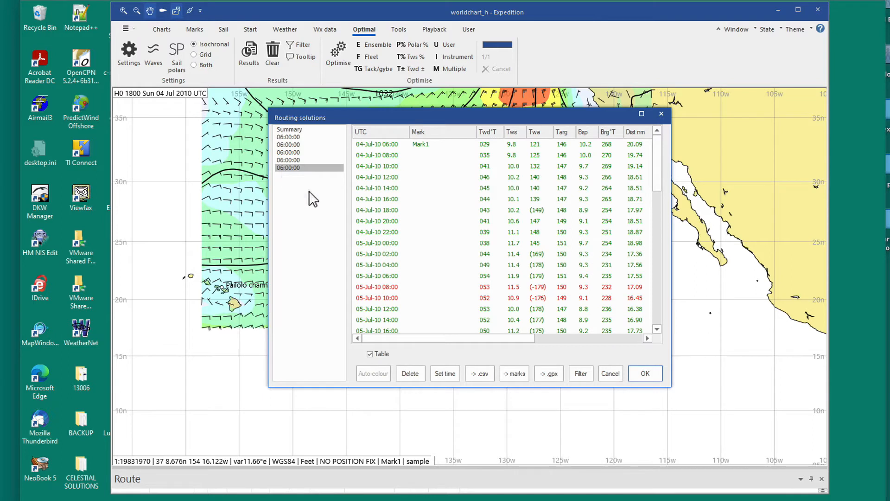
pyautogui.click(412, 375)
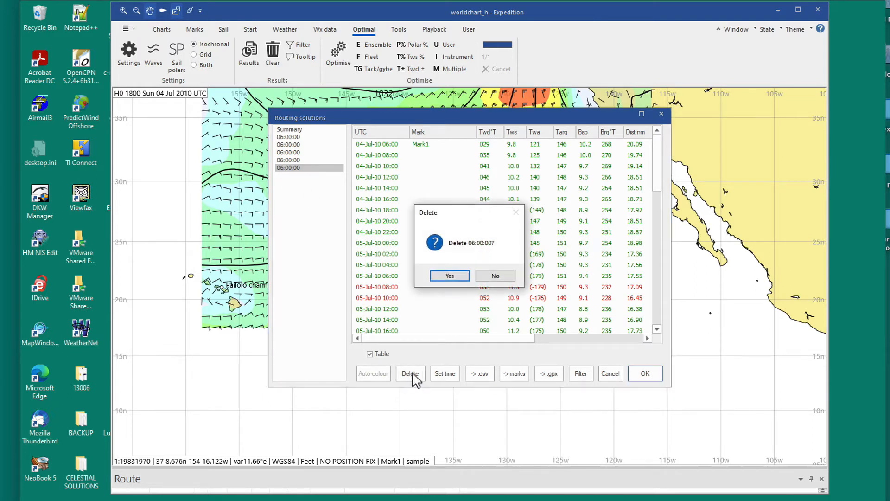
pyautogui.click(451, 276)
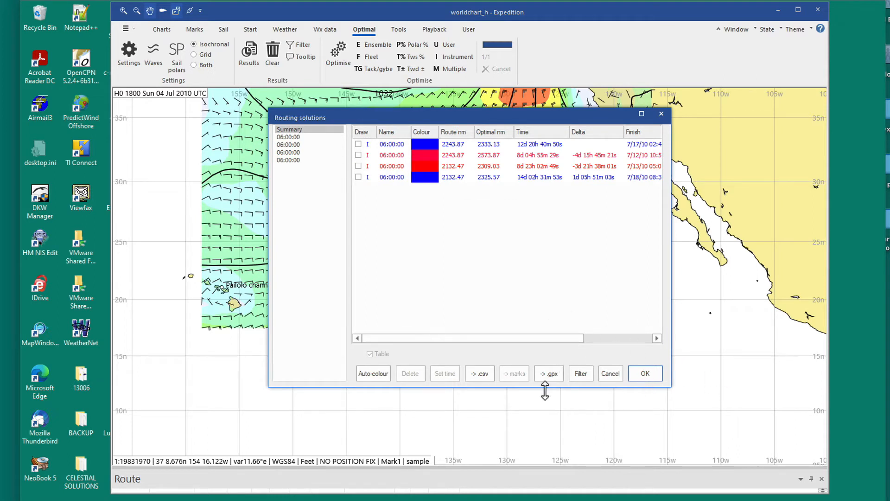
pyautogui.click(359, 144)
pyautogui.click(359, 154)
pyautogui.click(359, 166)
pyautogui.click(358, 177)
pyautogui.click(662, 115)
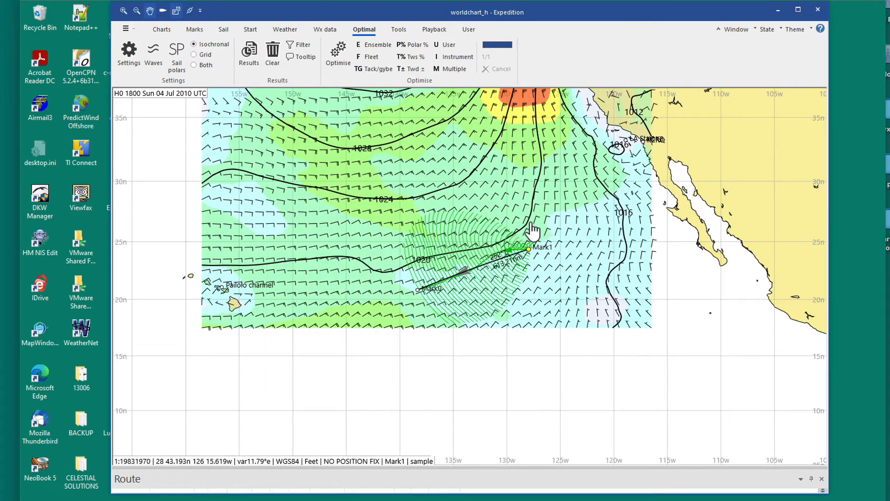
# Turn on drawing for all four remaining routing solutions and show them on the chart
pyautogui.scroll(-2, 473, 308)
pyautogui.scroll(2, 453, 322)
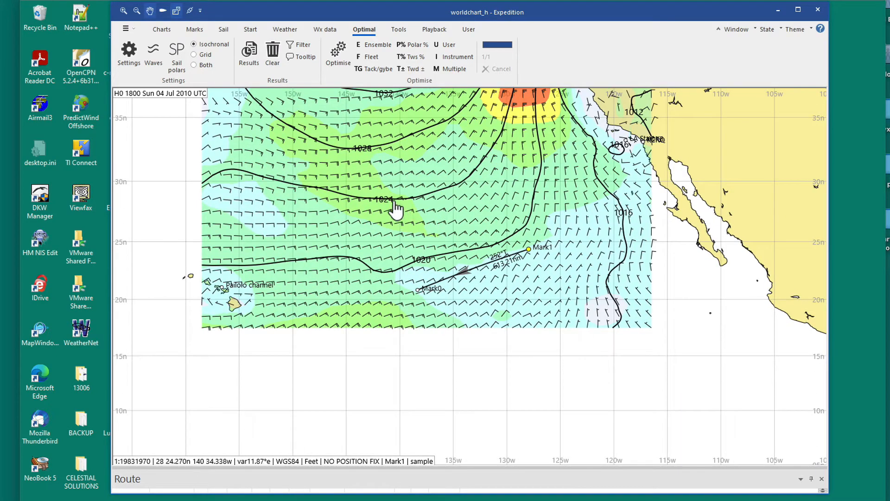
pyautogui.moveTo(420, 149)
pyautogui.mouseDown()
pyautogui.moveTo(484, 254)
pyautogui.moveTo(459, 281)
pyautogui.mouseUp()
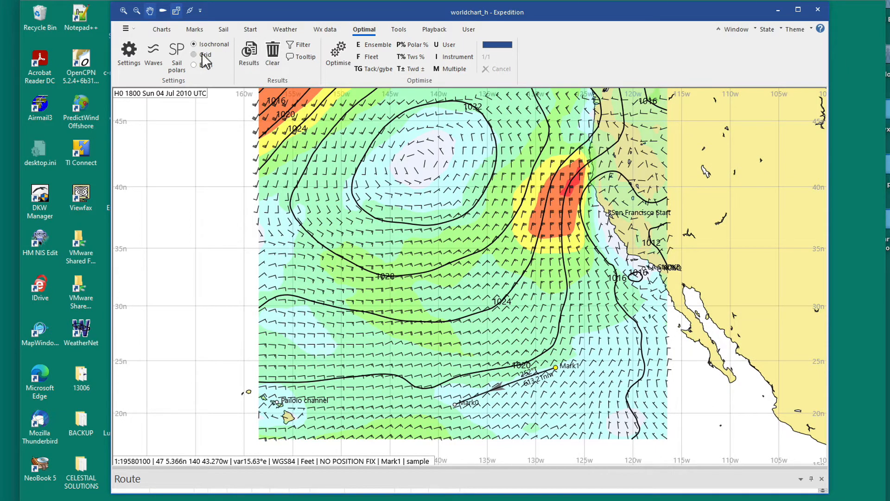
pyautogui.click(250, 54)
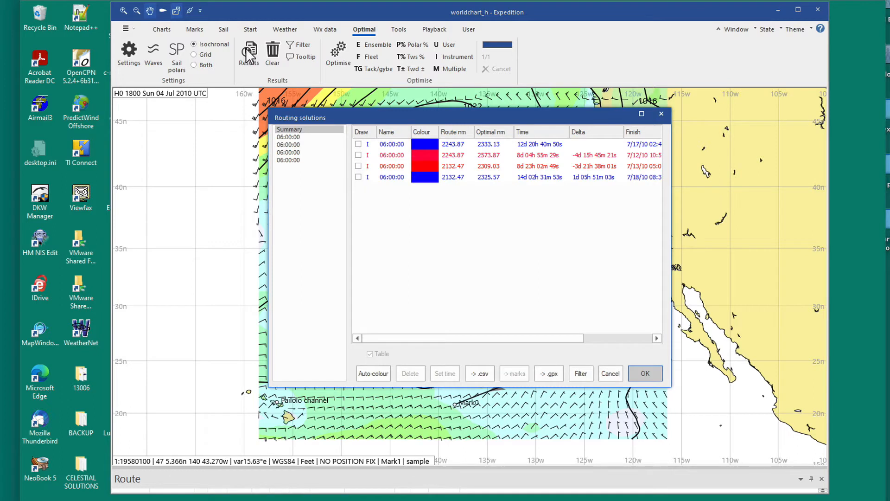
pyautogui.click(359, 144)
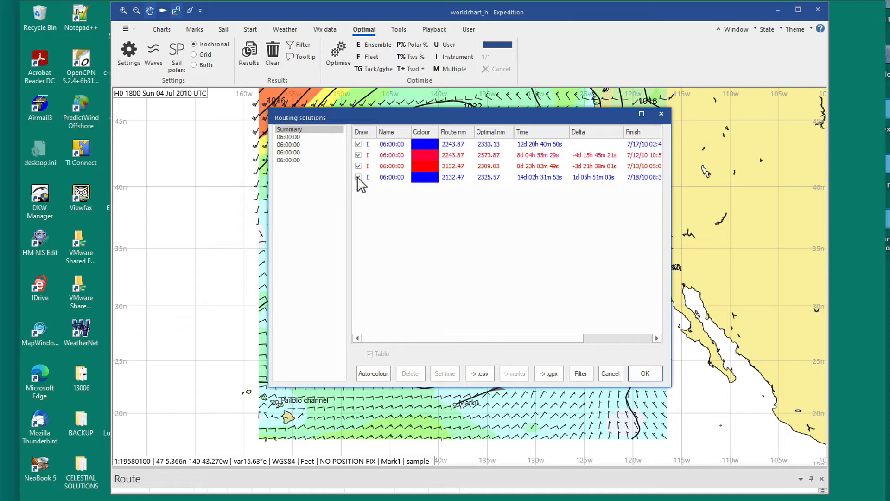
pyautogui.click(640, 374)
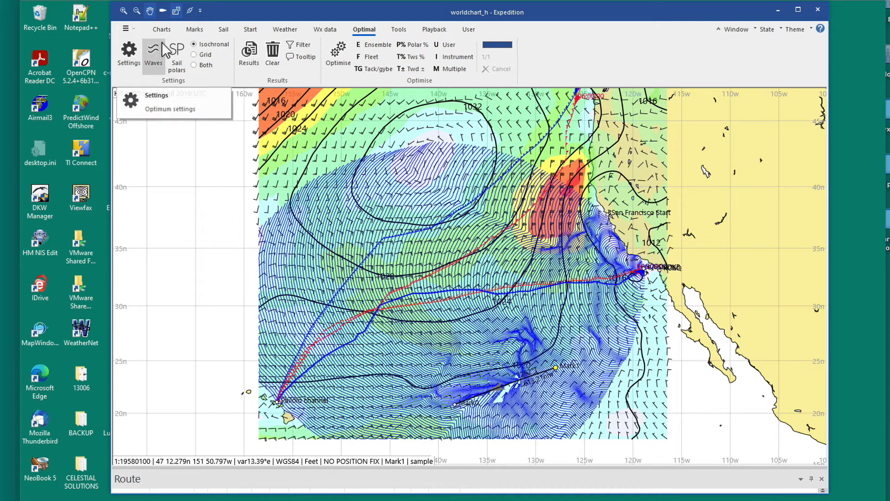
# Turn off the isochrones in the optimal routing display options
pyautogui.moveTo(436, 221)
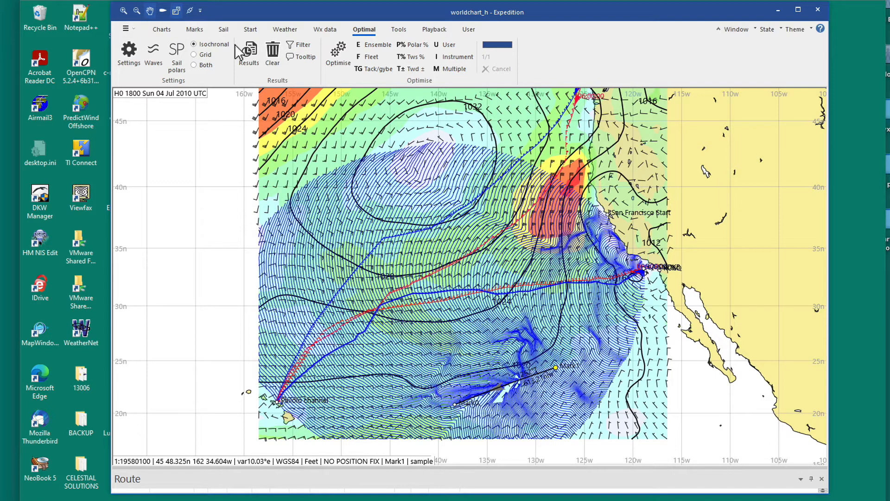
pyautogui.click(129, 52)
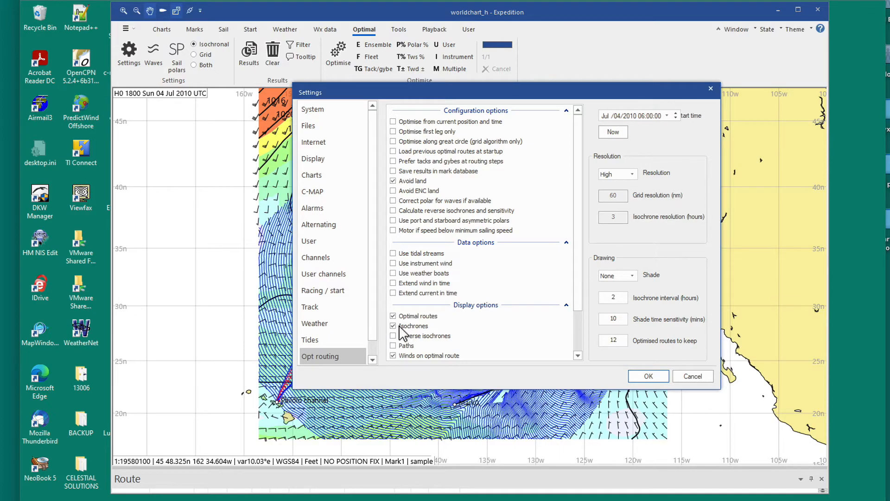
pyautogui.click(645, 374)
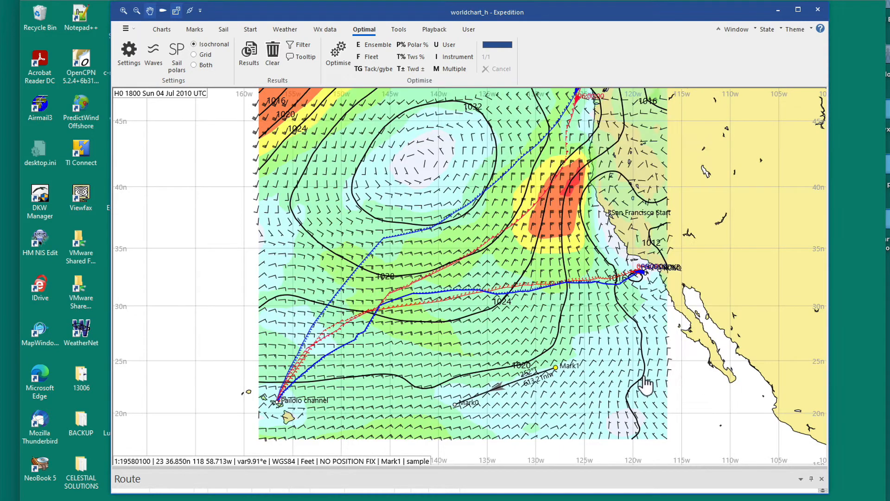
# Bring the full routes from Tatoosh Start to Pailolo channel into view and return the forecast to the beginning of the grib file
pyautogui.scroll(-1, 619, 343)
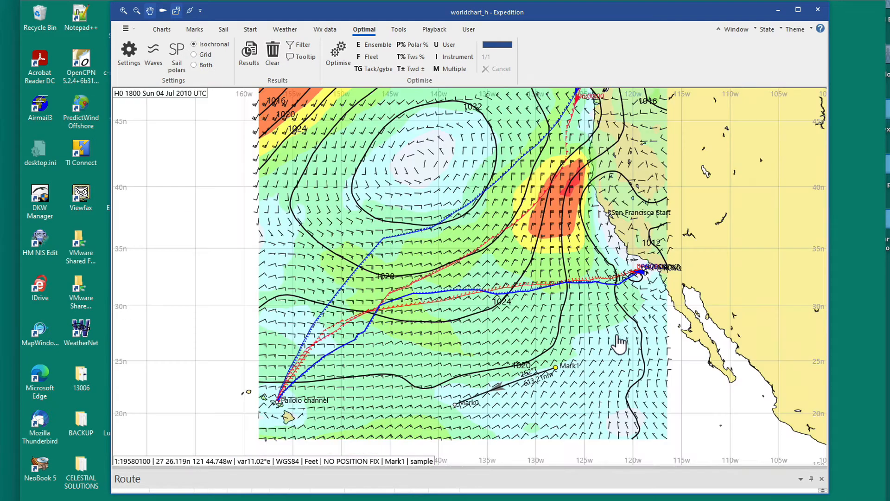
pyautogui.scroll(-1, 619, 343)
pyautogui.scroll(1, 619, 343)
pyautogui.scroll(-1, 620, 344)
pyautogui.scroll(1, 620, 343)
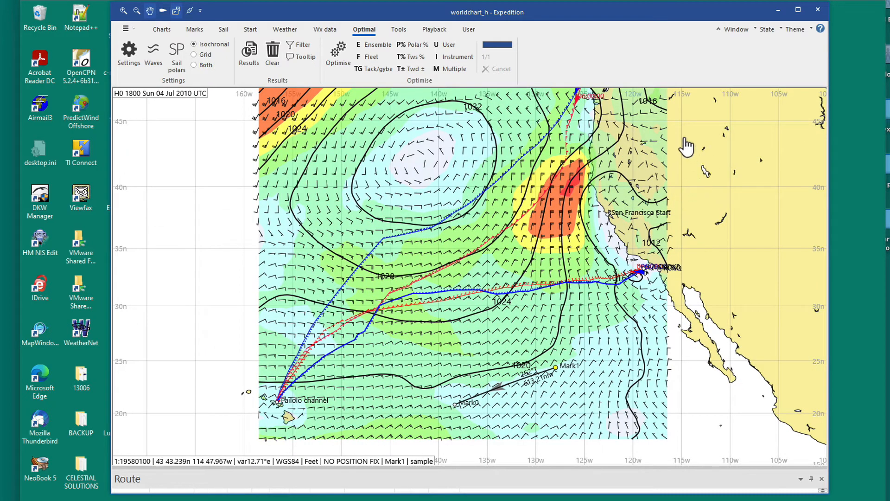
pyautogui.moveTo(684, 141)
pyautogui.mouseDown()
pyautogui.moveTo(671, 209)
pyautogui.moveTo(670, 190)
pyautogui.mouseUp()
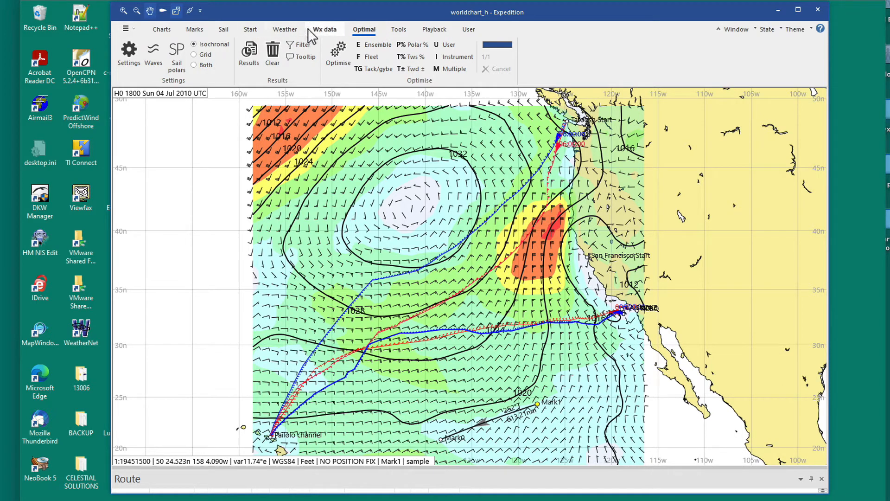
pyautogui.click(323, 30)
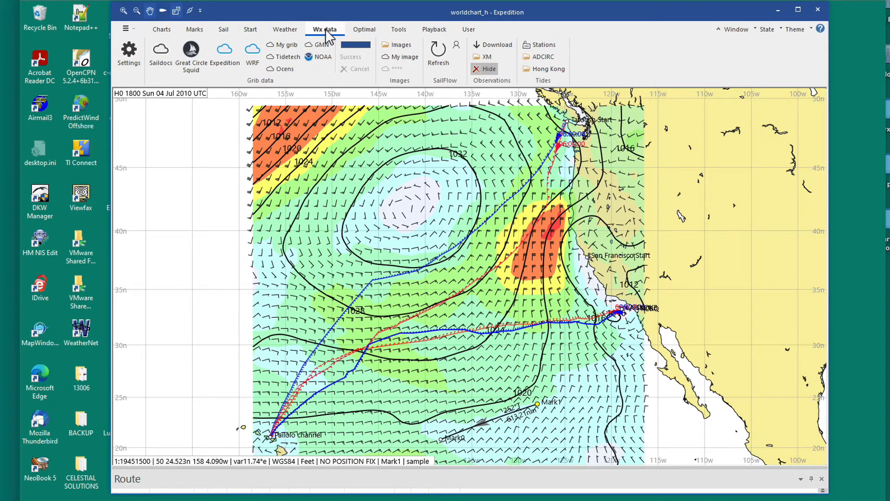
pyautogui.click(280, 30)
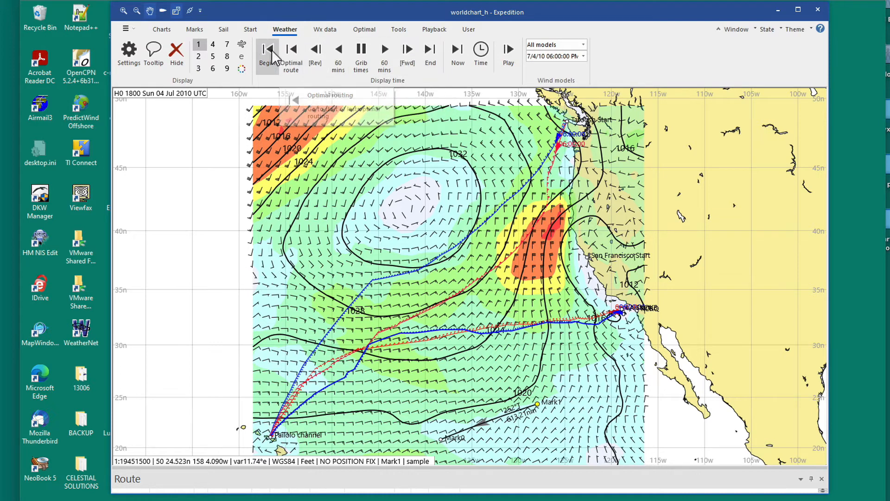
pyautogui.click(265, 48)
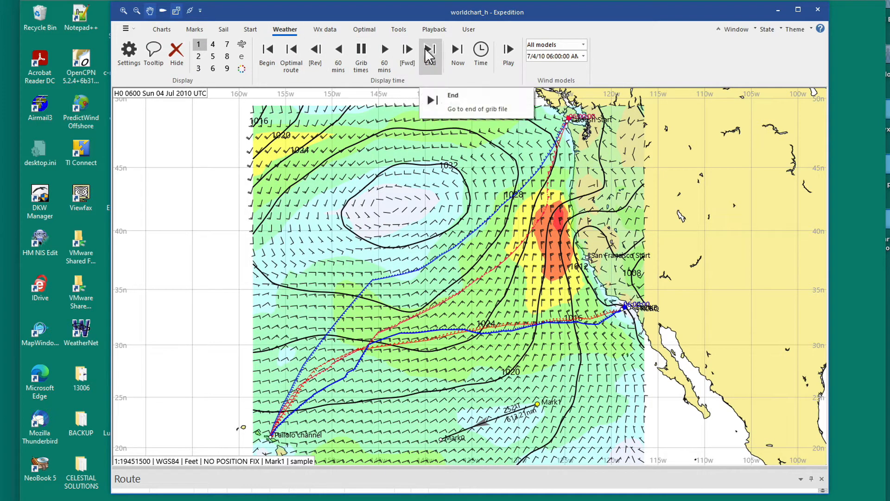
# Advance the forecast in 60-minute steps from the start of the grib file to 1200 UTC on 4 July 2010
pyautogui.click(385, 56)
pyautogui.click(383, 49)
pyautogui.click(383, 49)
pyautogui.click(383, 49)
pyautogui.click(383, 49)
pyautogui.click(383, 48)
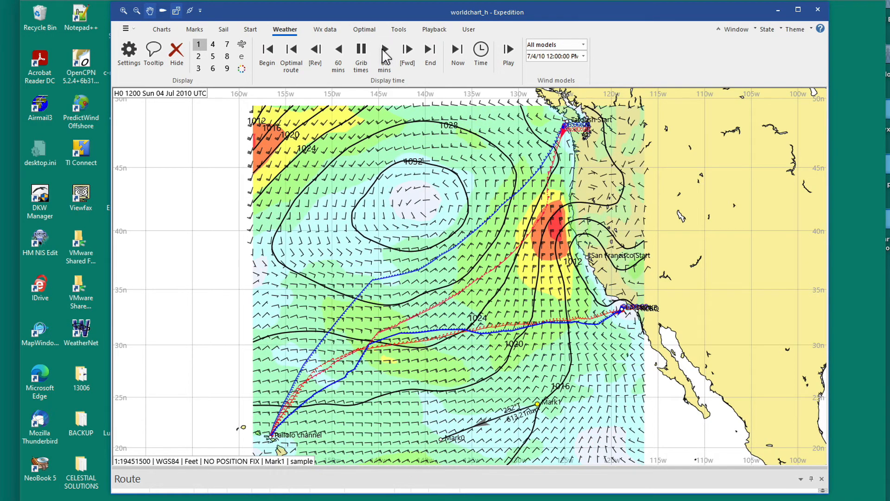
# Step through the forecast by grib time to 0000 UTC on 6 July, following the four boats along their routes
pyautogui.click(408, 53)
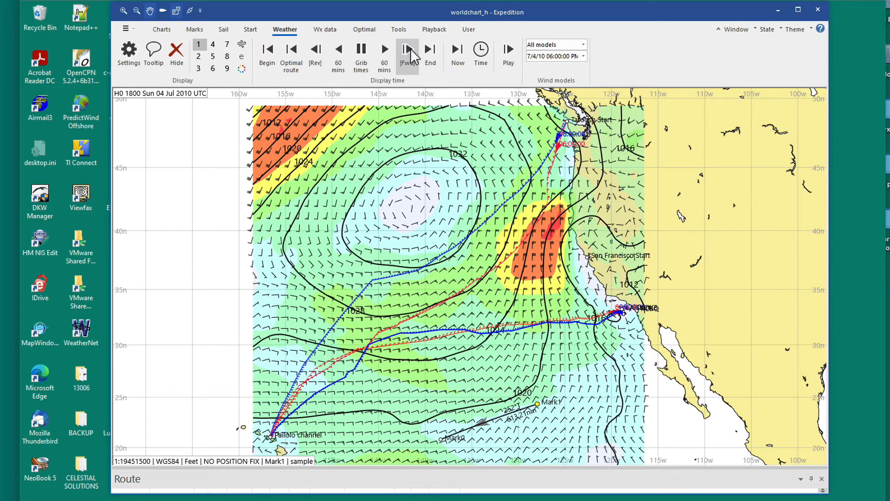
pyautogui.click(408, 54)
pyautogui.click(408, 53)
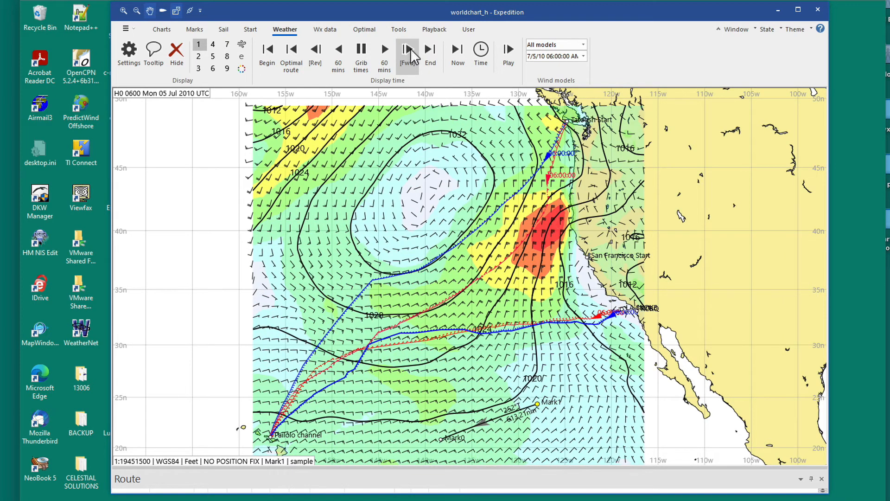
pyautogui.click(408, 54)
pyautogui.click(408, 53)
pyautogui.click(408, 53)
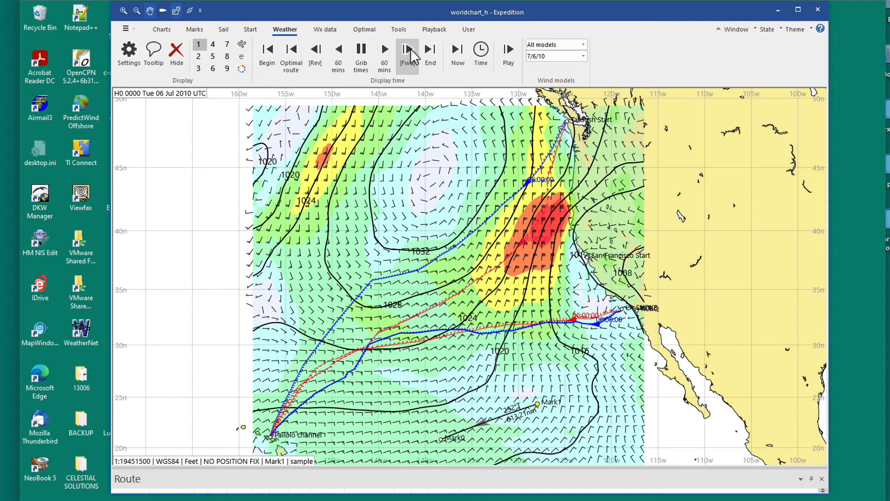
# Continue through the grib times to 1200 UTC on 8 July to compare the four boats' positions in the wind field
pyautogui.click(408, 54)
pyautogui.click(408, 53)
pyautogui.click(408, 53)
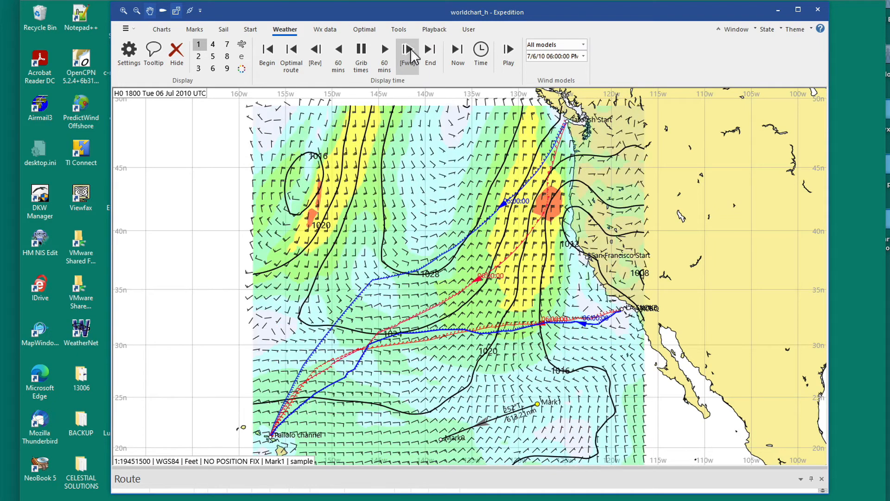
pyautogui.click(408, 53)
pyautogui.click(408, 53)
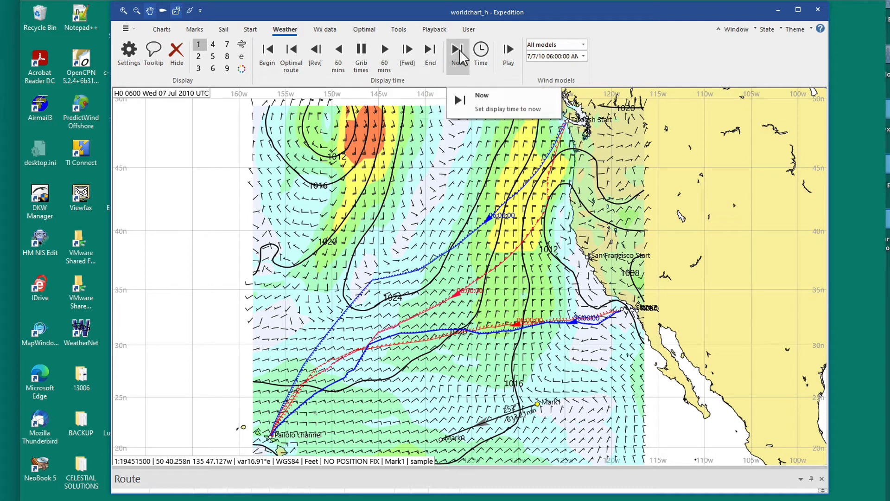
pyautogui.click(408, 53)
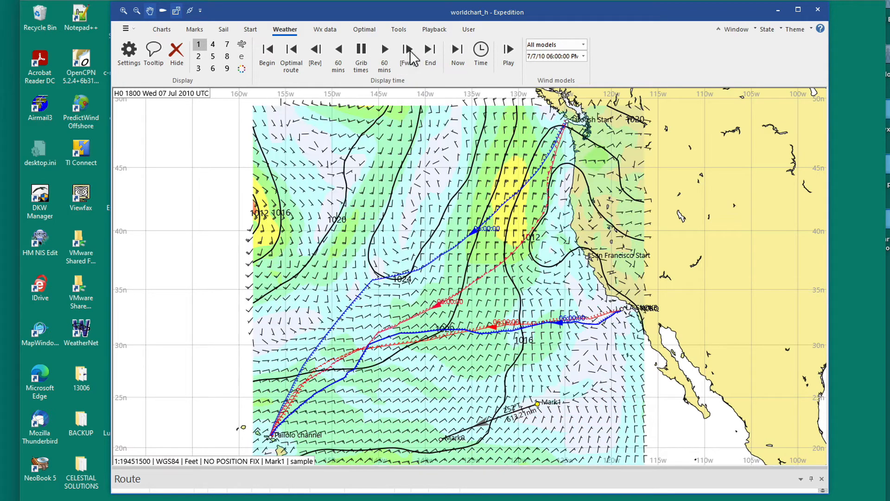
pyautogui.click(408, 53)
pyautogui.click(408, 53)
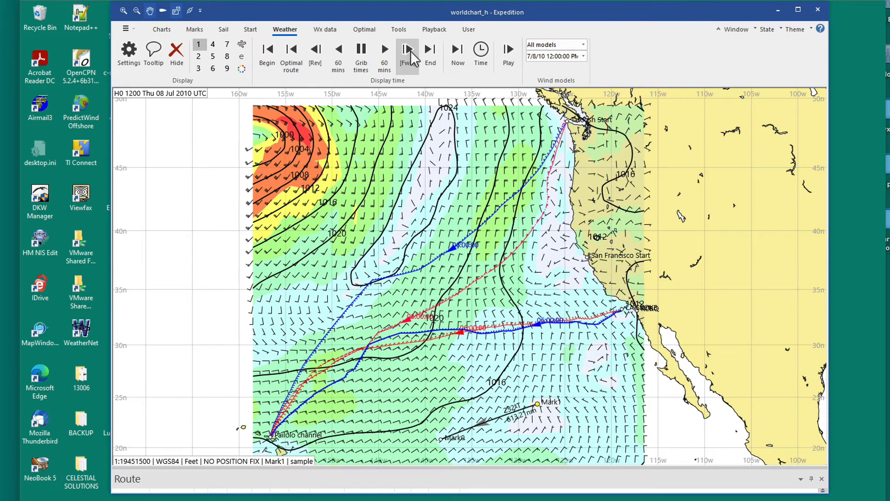
# Examine the Tatoosh and southern California routes against the wind and pressure field, both close up and across the whole grib area
pyautogui.scroll(-2, 707, 281)
pyautogui.scroll(2, 707, 280)
pyautogui.scroll(2, 706, 281)
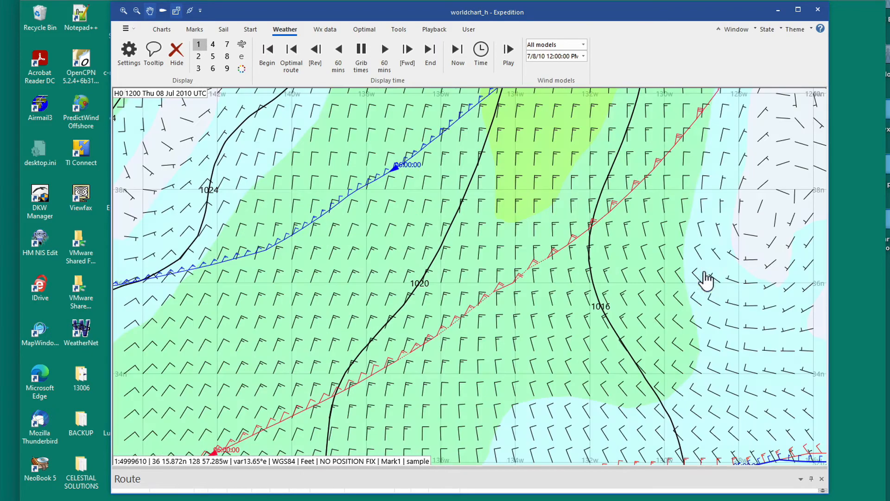
pyautogui.scroll(-2, 681, 260)
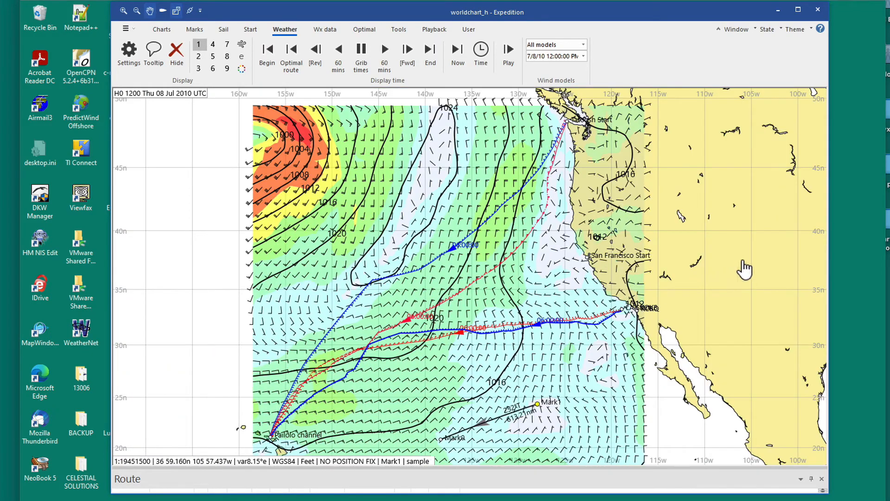
pyautogui.moveTo(686, 256)
pyautogui.mouseDown()
pyautogui.moveTo(701, 217)
pyautogui.moveTo(731, 186)
pyautogui.mouseUp()
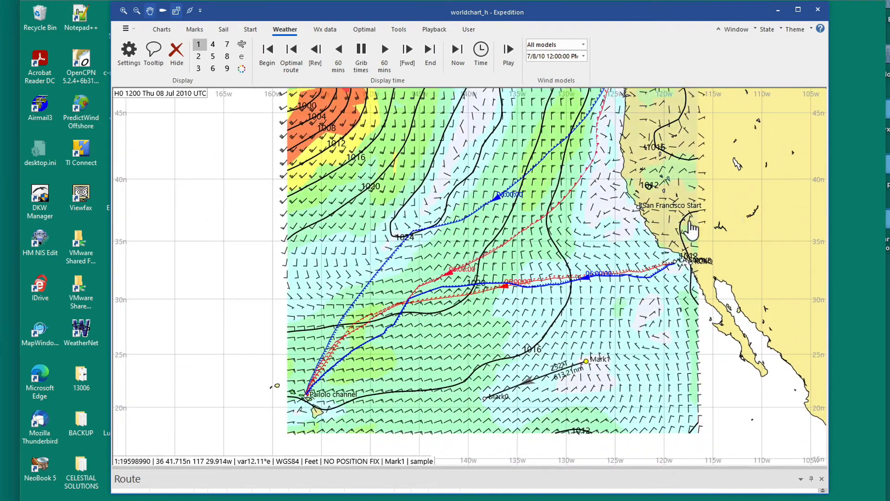
pyautogui.scroll(-2, 733, 197)
pyautogui.moveTo(708, 228); pyautogui.dragTo(689, 227)
pyautogui.scroll(1, 689, 227)
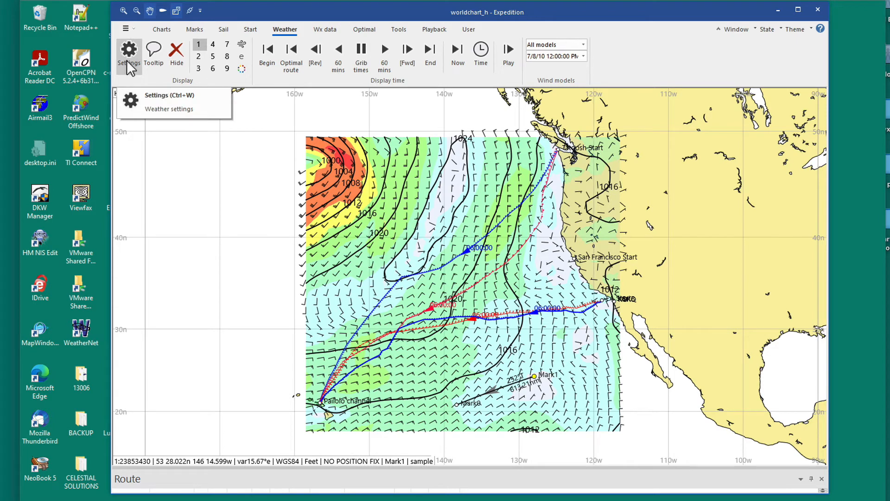
# Turn off drawing for the other three routing solutions, leaving only the blue 2243.87 nm route from Tatoosh Start to Pailolo channel
pyautogui.click(363, 31)
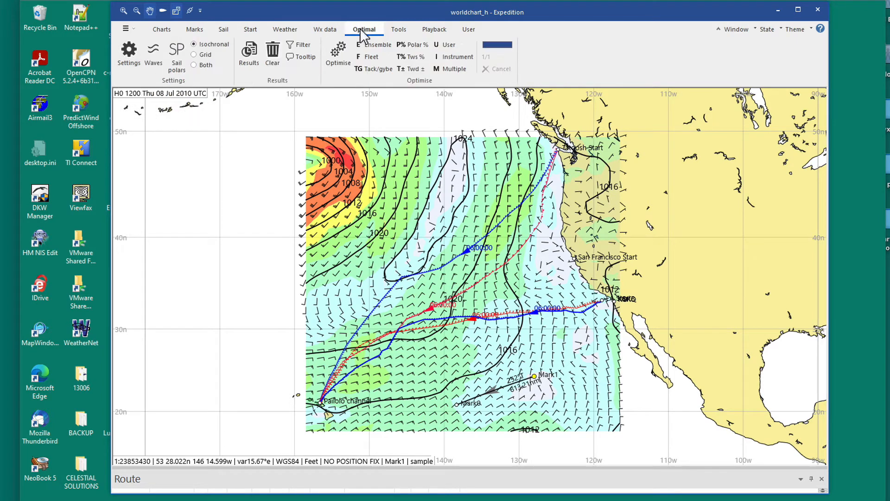
pyautogui.click(248, 53)
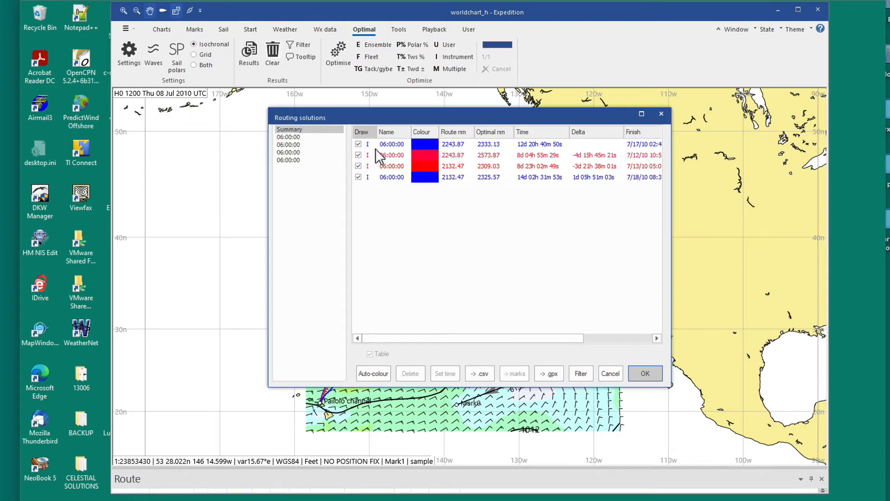
pyautogui.click(358, 155)
pyautogui.click(358, 177)
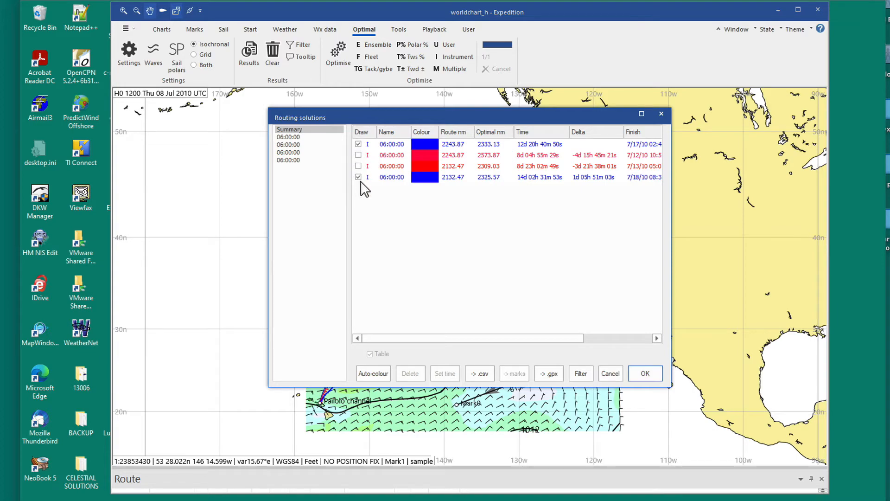
pyautogui.click(652, 378)
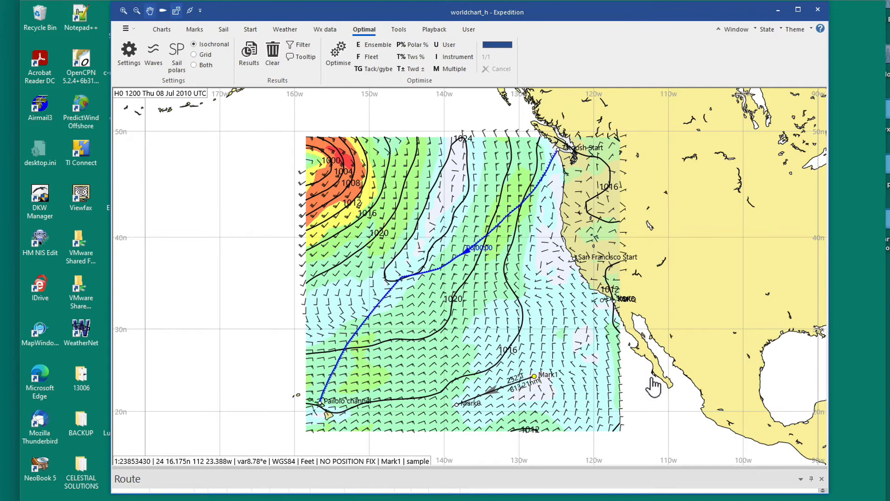
# Check the remaining Tatoosh route on the chart and return the forecast to the beginning of the grib file
pyautogui.scroll(3, 499, 317)
pyautogui.scroll(-2, 499, 318)
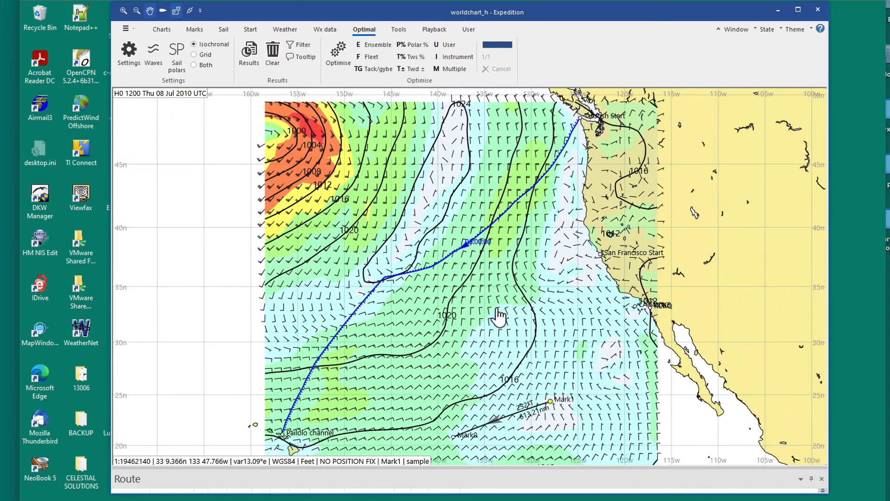
pyautogui.scroll(-1, 498, 317)
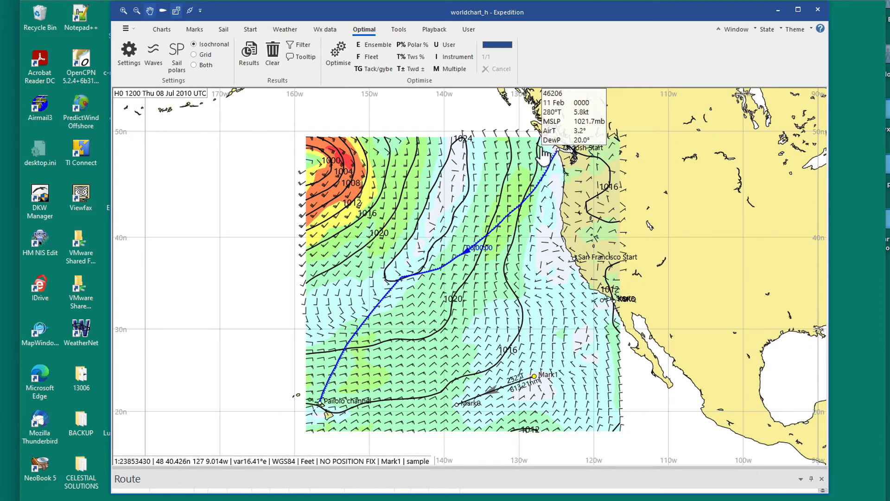
pyautogui.moveTo(565, 147)
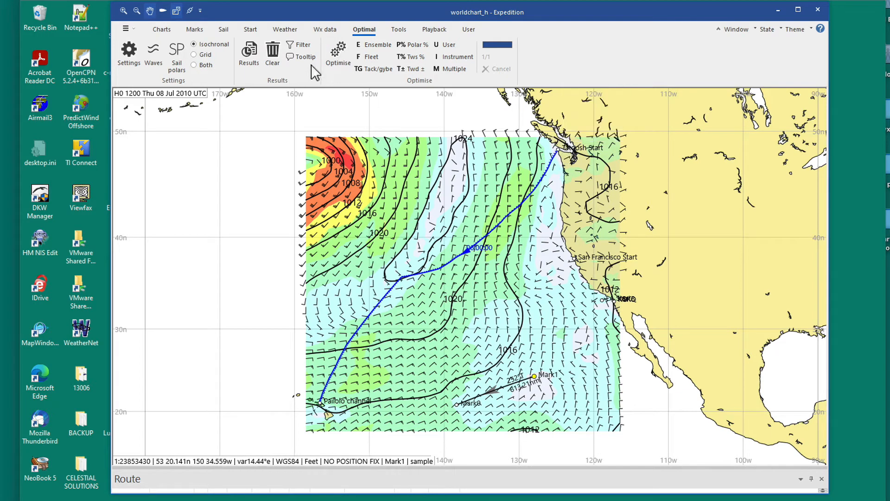
pyautogui.click(324, 29)
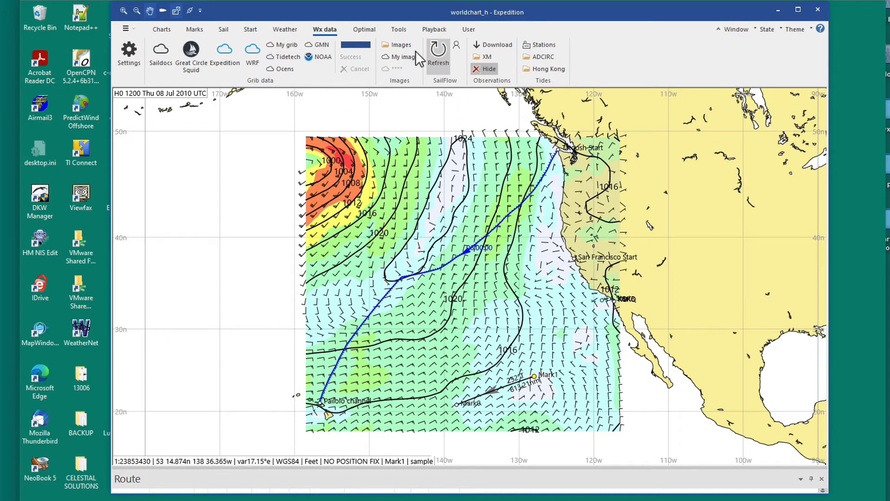
pyautogui.click(284, 29)
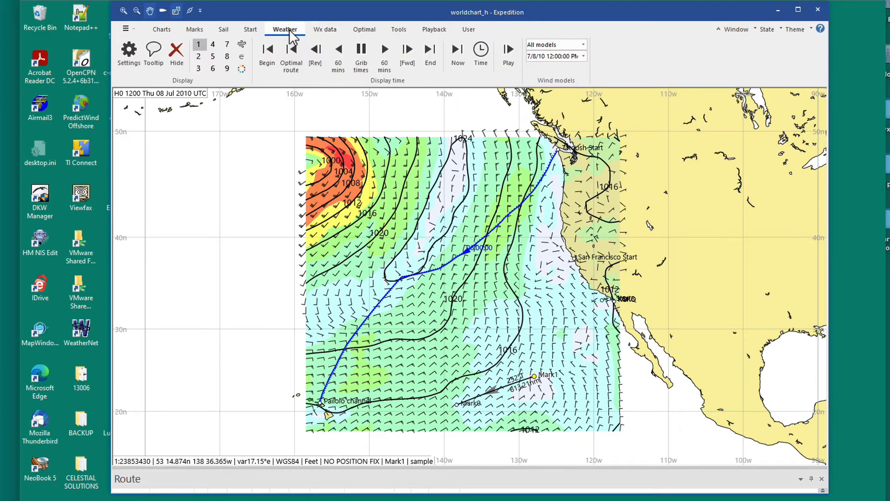
pyautogui.click(268, 51)
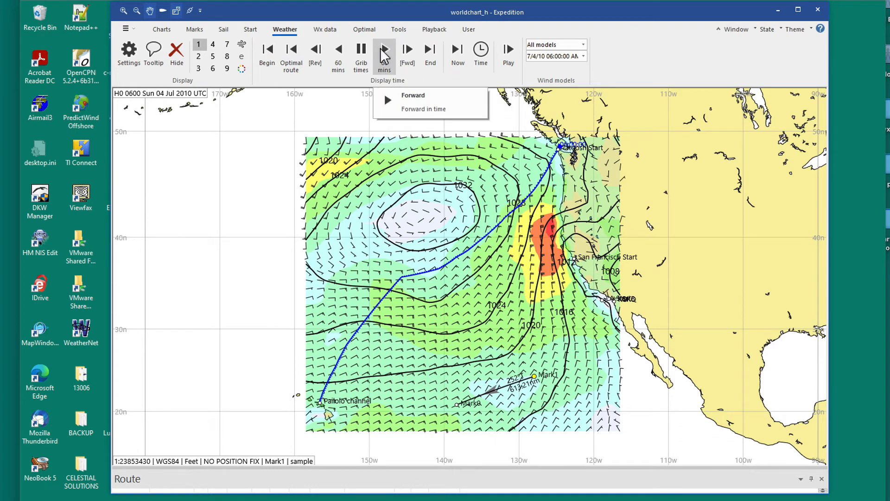
# Advance the forecast hour by hour to 1100 UTC on 4 July to follow the boat away from Tatoosh Start
pyautogui.click(384, 51)
pyautogui.click(384, 51)
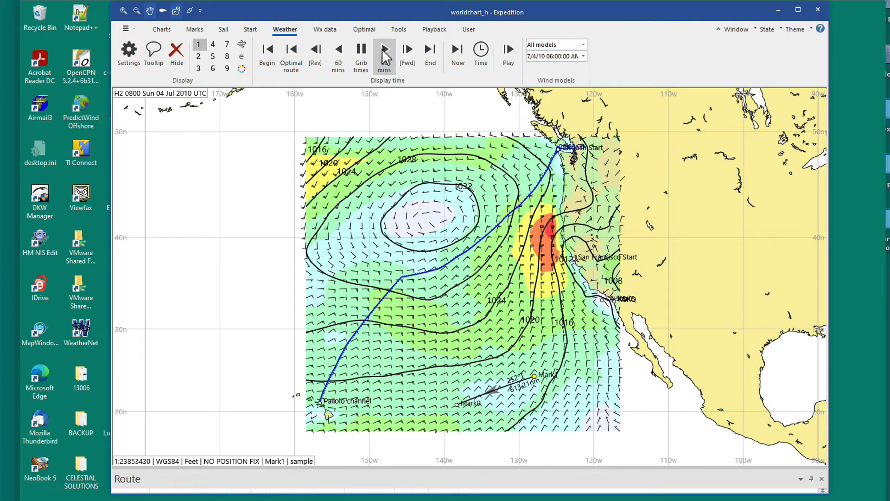
pyautogui.click(385, 52)
pyautogui.click(384, 52)
pyautogui.click(384, 52)
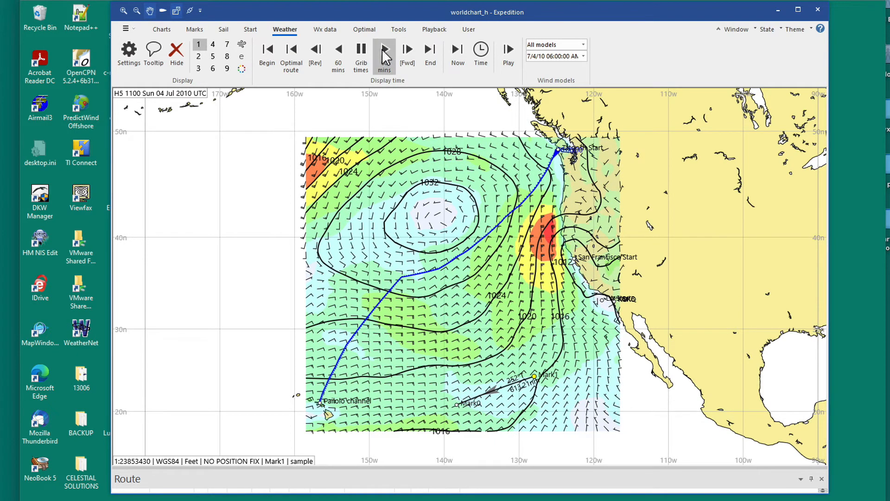
# Step through the forecast by grib time to 1800 UTC on 6 July, tracking the boat along the Tatoosh route
pyautogui.click(406, 52)
pyautogui.click(406, 52)
pyautogui.click(407, 52)
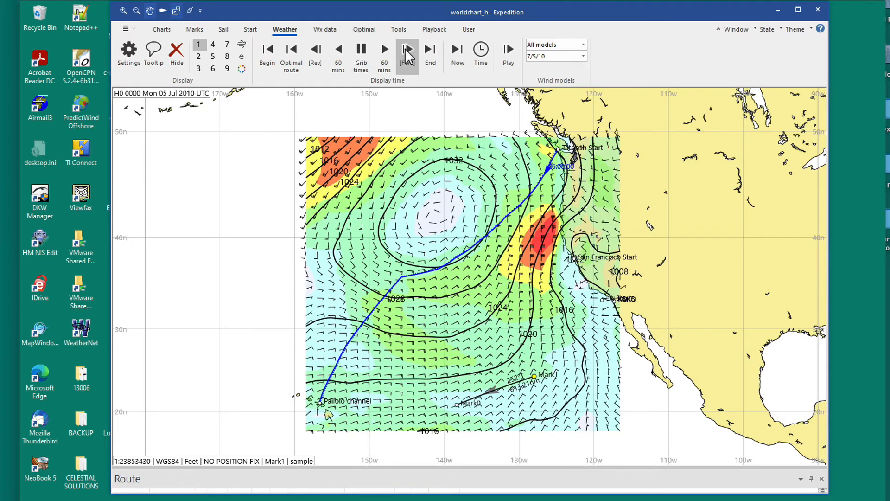
pyautogui.click(407, 52)
pyautogui.click(406, 52)
pyautogui.click(407, 52)
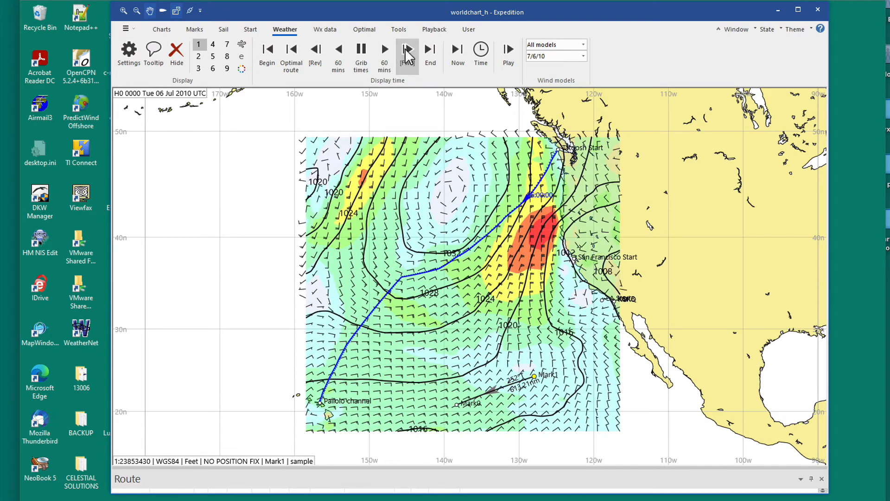
pyautogui.click(407, 52)
pyautogui.click(407, 52)
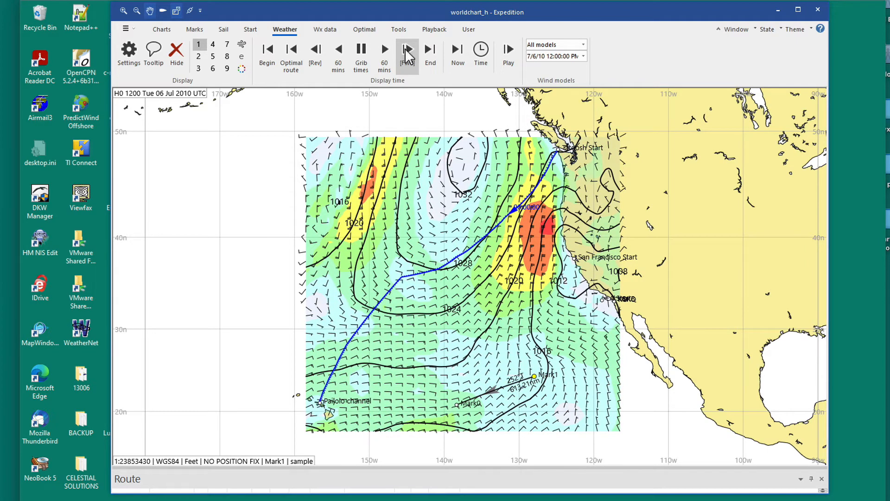
pyautogui.click(406, 52)
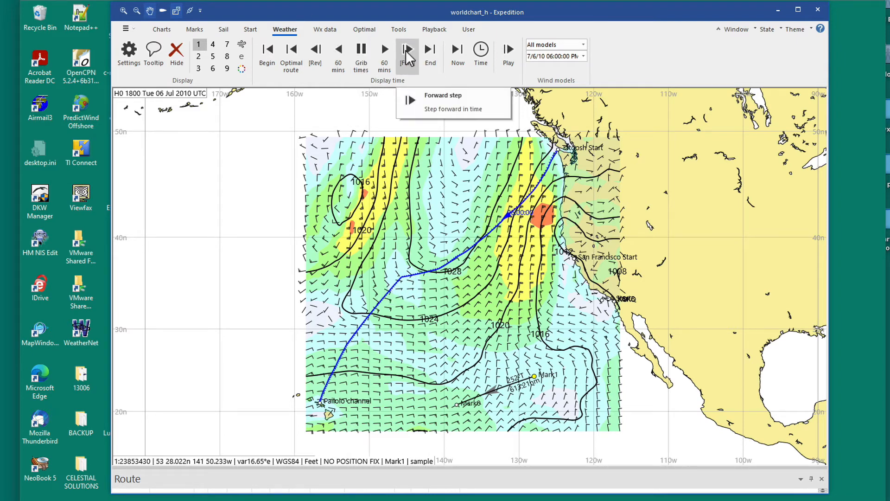
# Move the forecast on to 1200 UTC on 7 July and go back one grib step to 0600 UTC
pyautogui.click(407, 55)
pyautogui.click(407, 52)
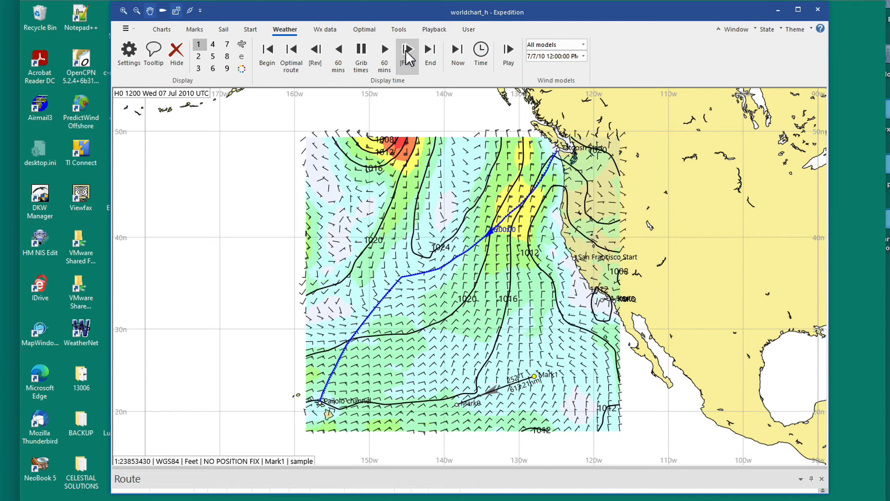
pyautogui.click(315, 55)
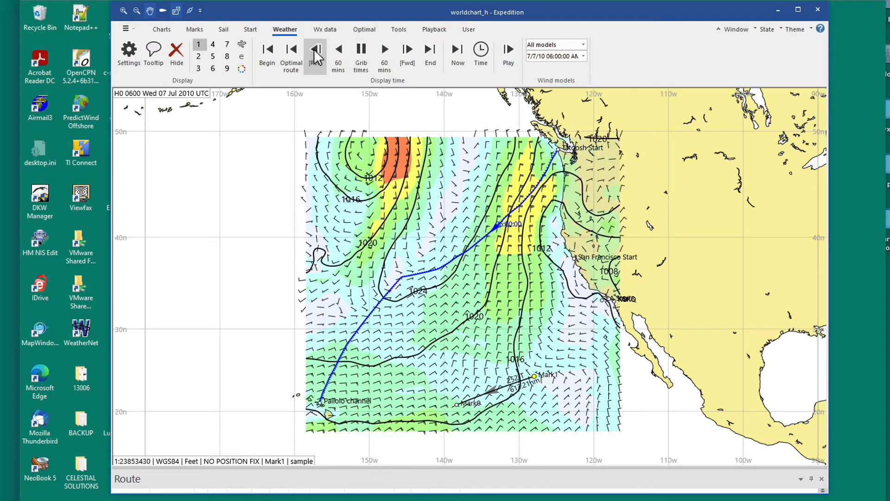
# Step the forecast forward through the grib times to 0000 UTC on 9 July for the Tatoosh route
pyautogui.click(409, 52)
pyautogui.click(409, 52)
pyautogui.click(408, 53)
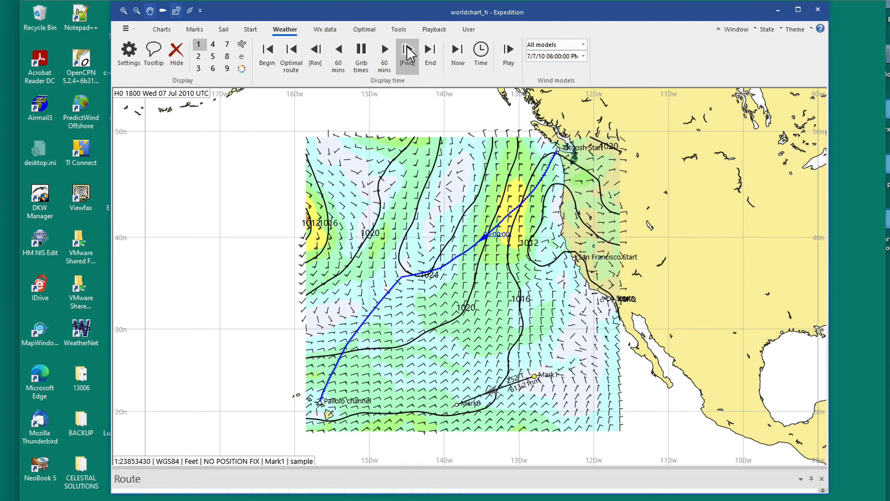
pyautogui.click(408, 53)
pyautogui.click(409, 52)
pyautogui.click(408, 52)
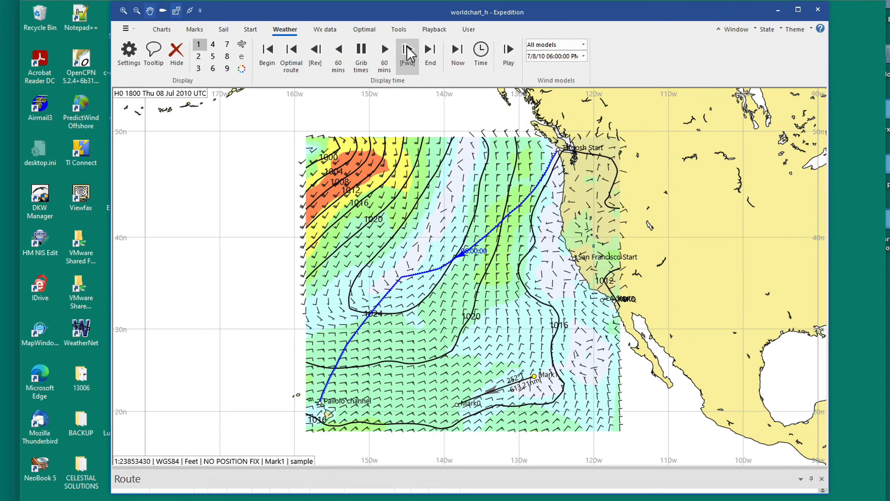
pyautogui.click(409, 53)
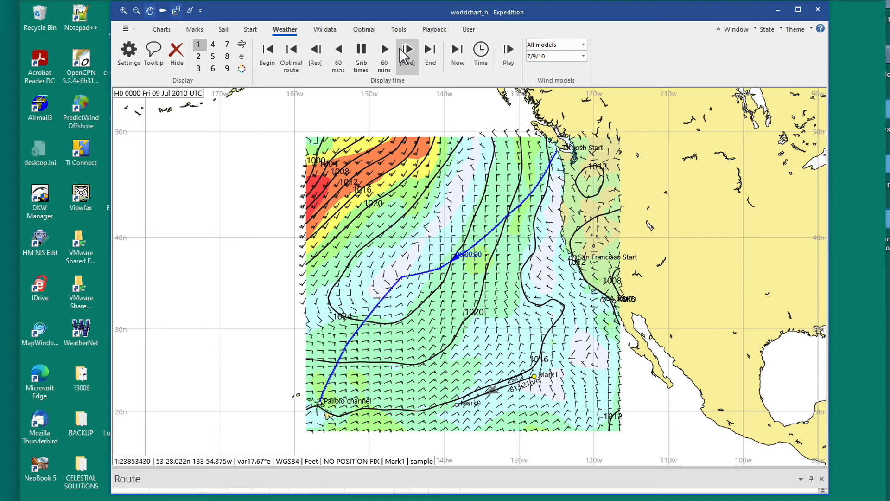
# Examine the wind barbs and isobars close up around the boat's 9 July position on the Tatoosh route
pyautogui.scroll(3, 447, 255)
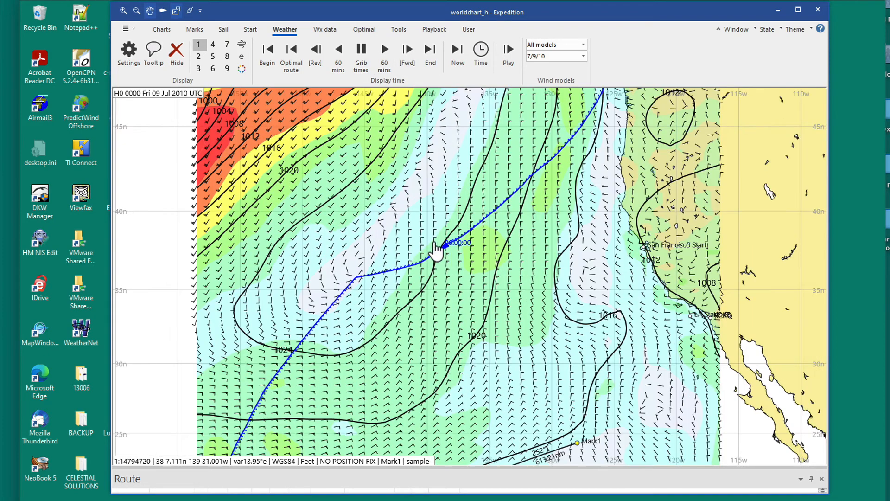
pyautogui.scroll(1, 433, 242)
pyautogui.scroll(-2, 358, 241)
pyautogui.scroll(4, 359, 241)
pyautogui.scroll(-1, 358, 241)
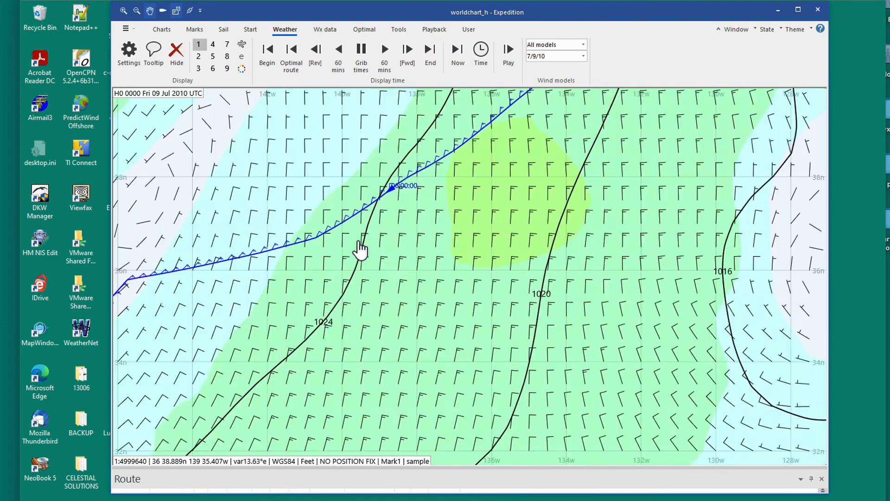
# Display the weather observations on the chart over the 0000 UTC 9 July forecast and the Tatoosh route
pyautogui.scroll(-2, 360, 250)
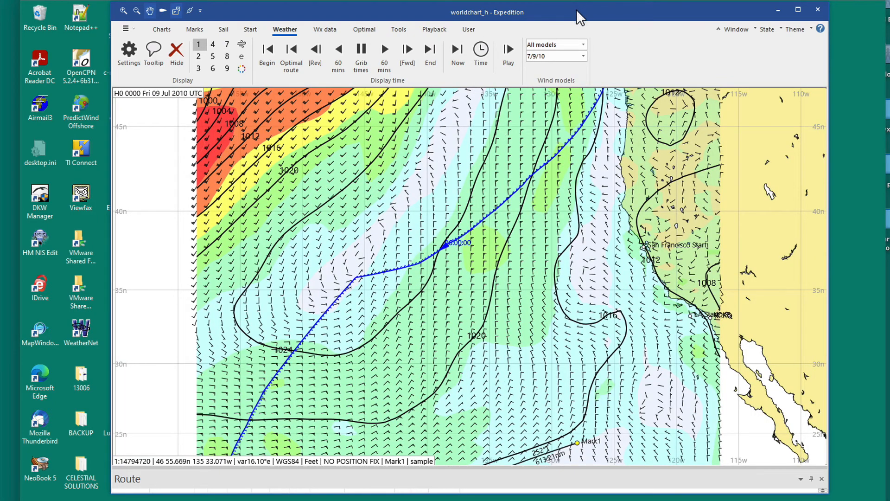
pyautogui.moveTo(577, 9); pyautogui.dragTo(562, 12)
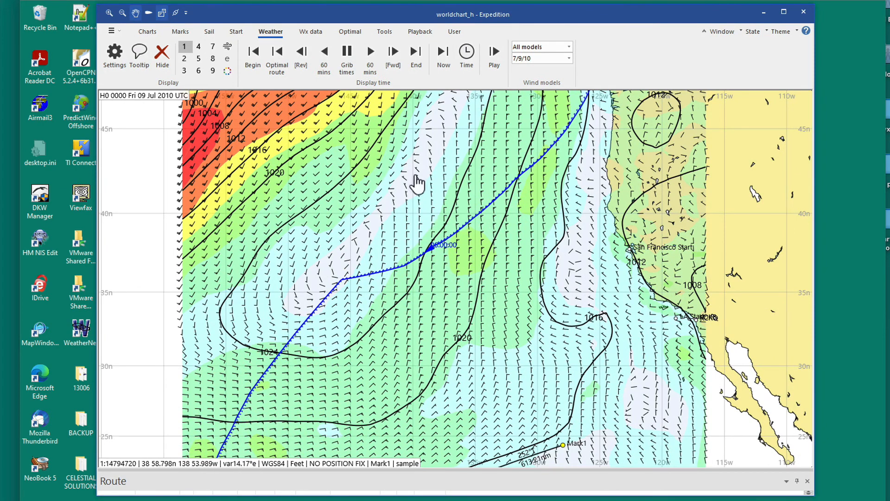
pyautogui.click(307, 32)
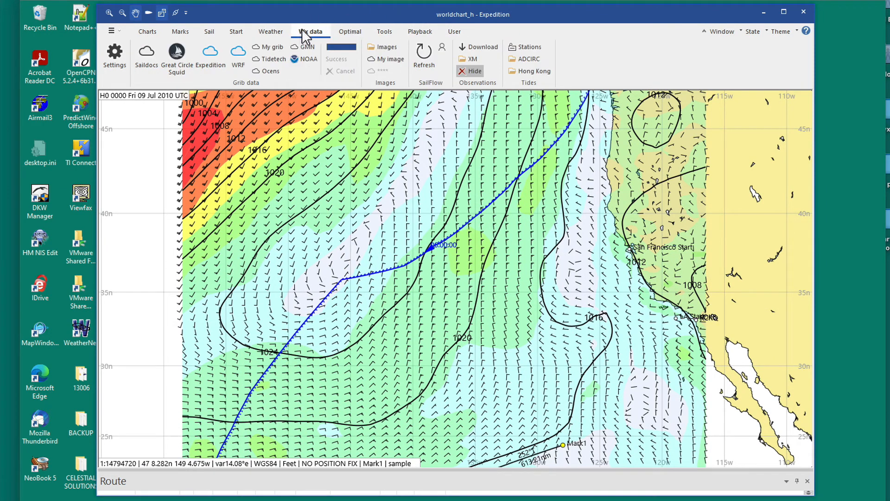
pyautogui.click(473, 71)
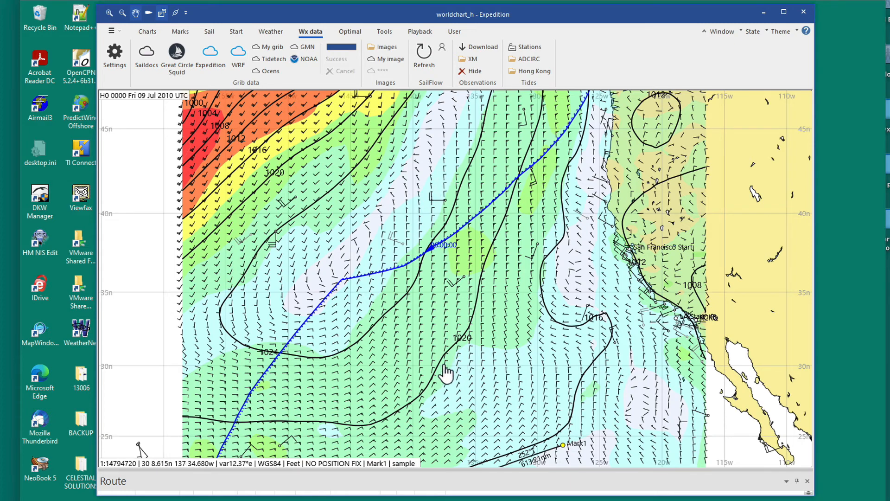
# Read the reported wind and pressure at station 46006 and check the neighbouring station barbs around the boat's route position
pyautogui.moveTo(449, 203)
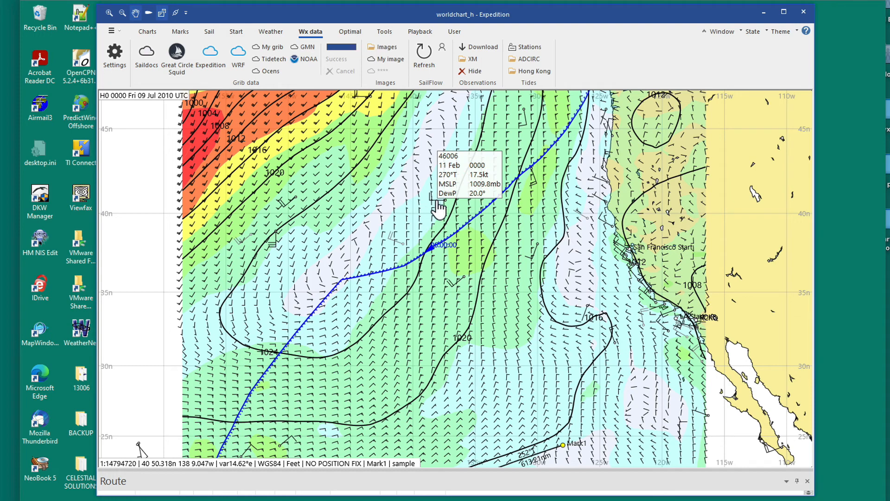
pyautogui.moveTo(398, 243)
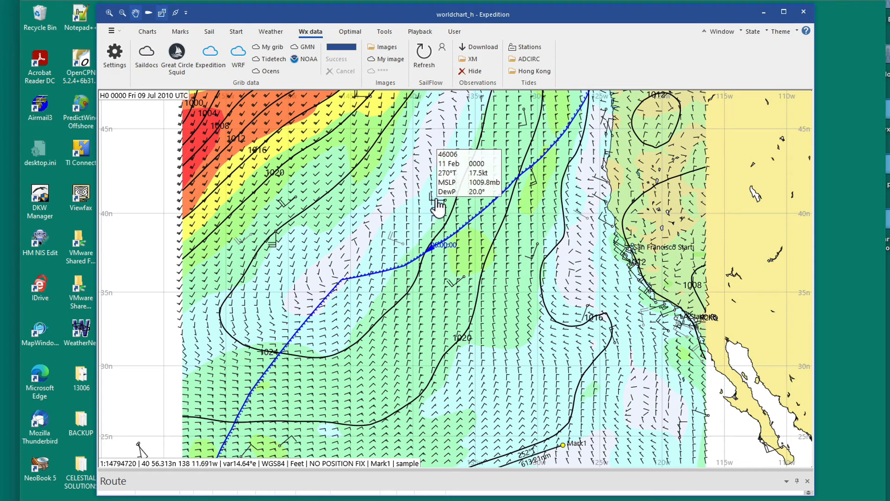
pyautogui.moveTo(463, 284)
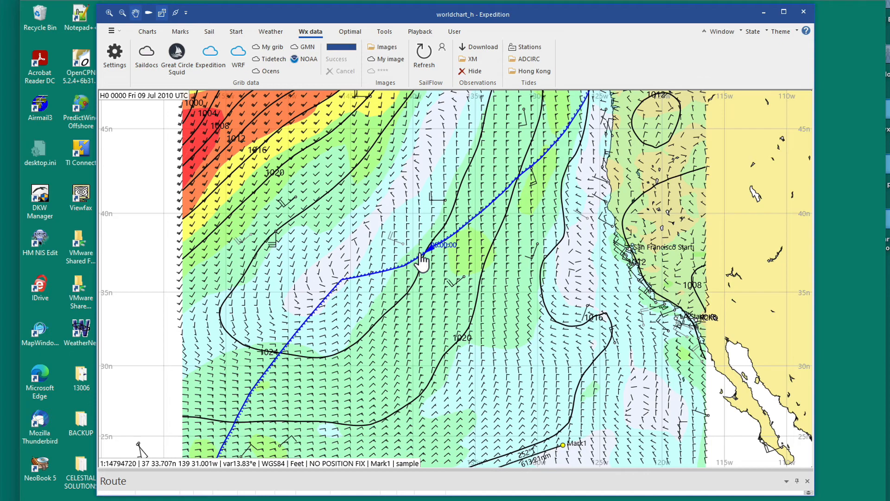
# Examine how the station observations are spread across the wider Pacific and North America around the grib area
pyautogui.scroll(5, 422, 262)
pyautogui.scroll(-4, 412, 250)
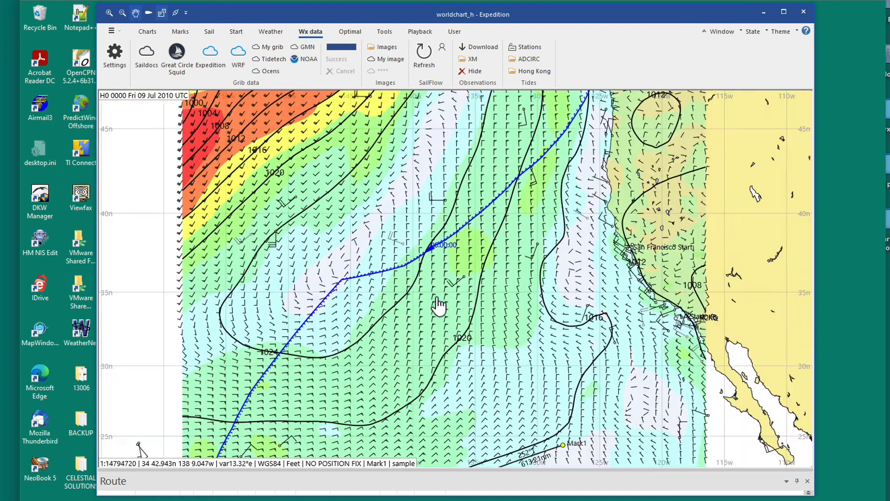
pyautogui.scroll(-3, 437, 302)
pyautogui.scroll(2, 472, 318)
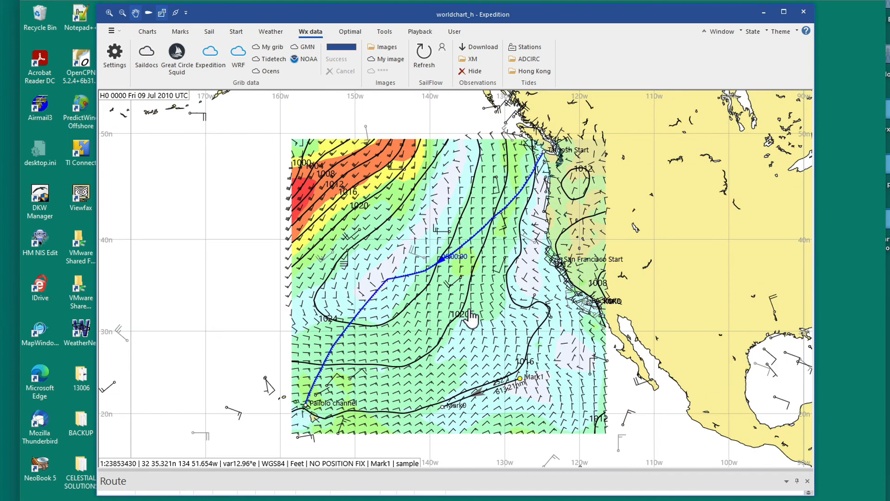
pyautogui.scroll(-2, 471, 318)
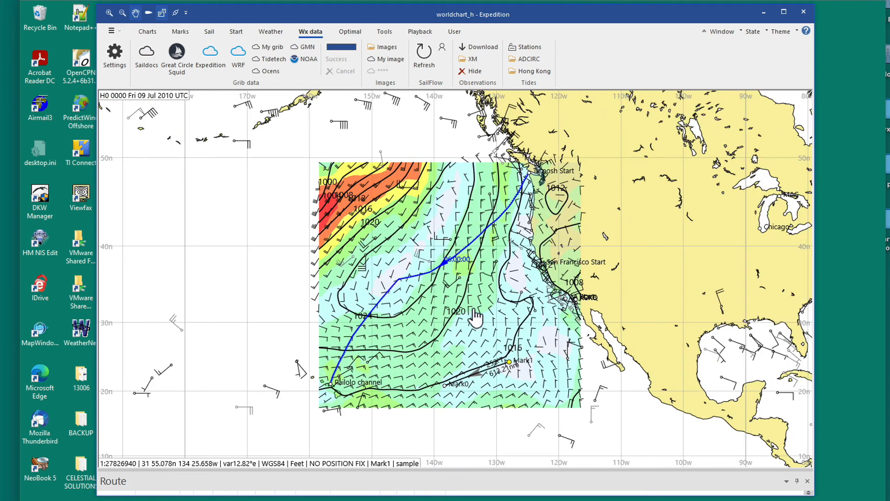
pyautogui.scroll(1, 475, 290)
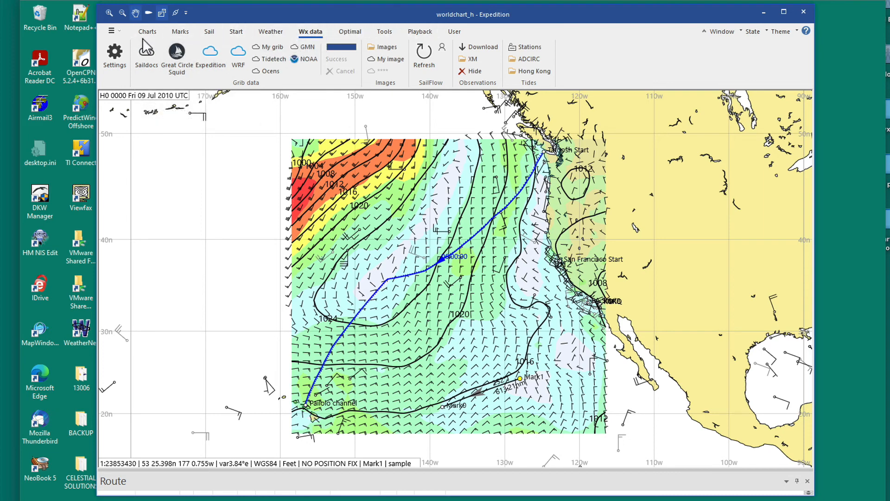
# Review the LA Start route's time-by-time table in the routing solutions, with the window widened to show every column through longitude
pyautogui.click(349, 32)
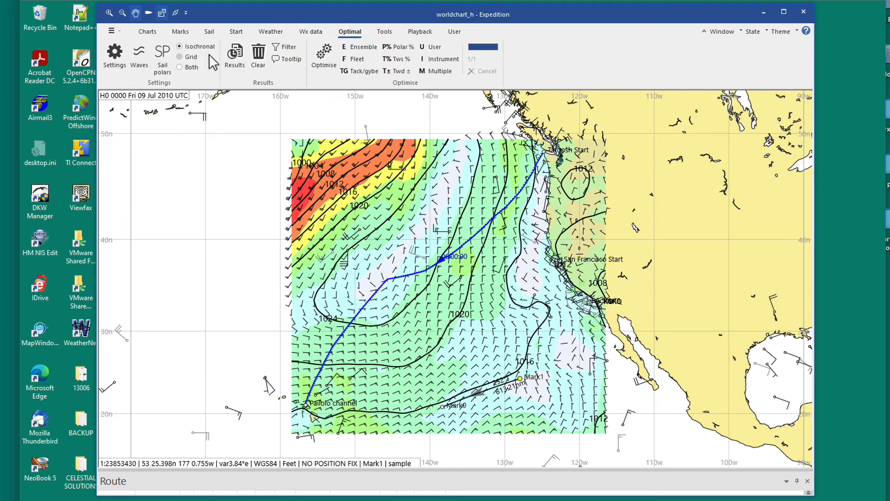
pyautogui.click(230, 55)
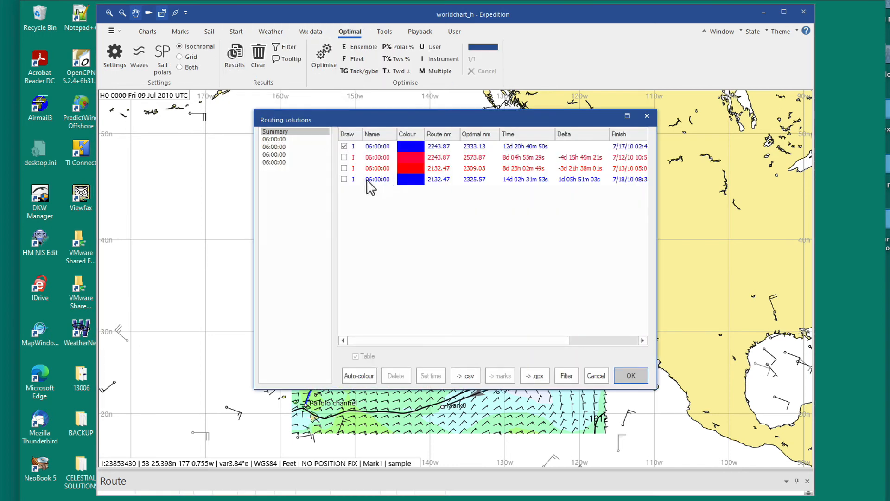
pyautogui.click(275, 162)
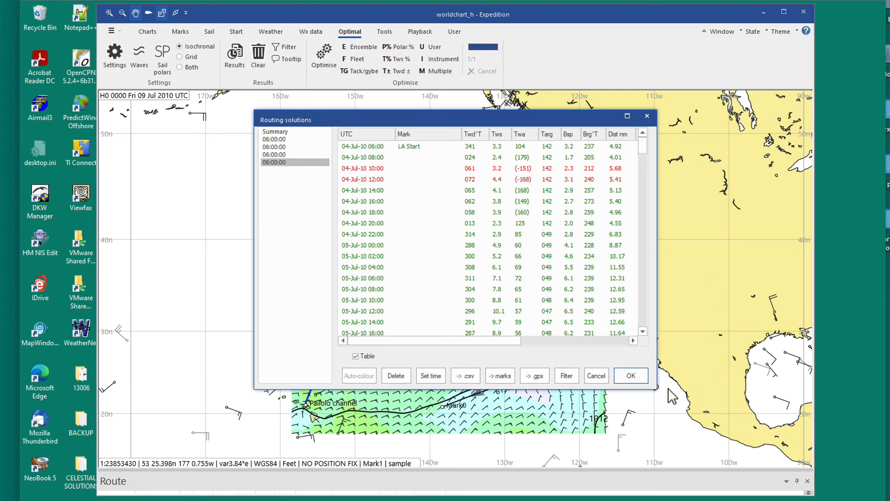
pyautogui.moveTo(656, 389); pyautogui.dragTo(868, 392)
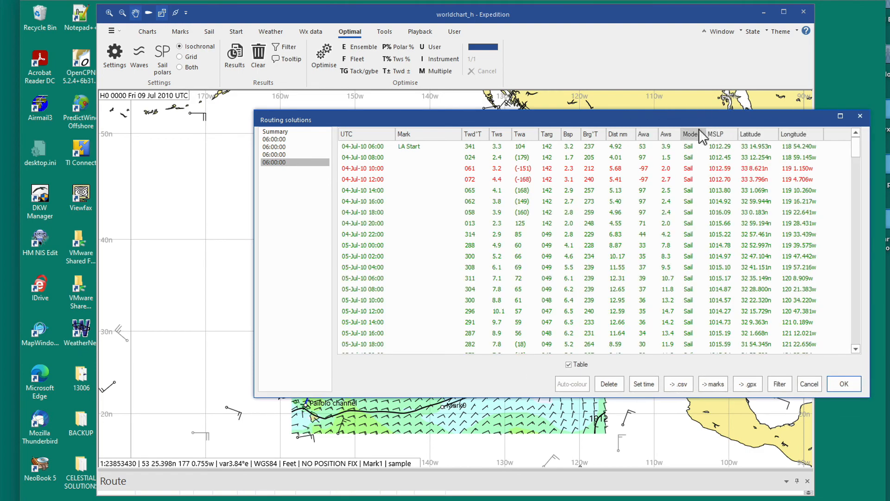
pyautogui.moveTo(672, 118); pyautogui.dragTo(517, 80)
pyautogui.scroll(-3, 491, 100)
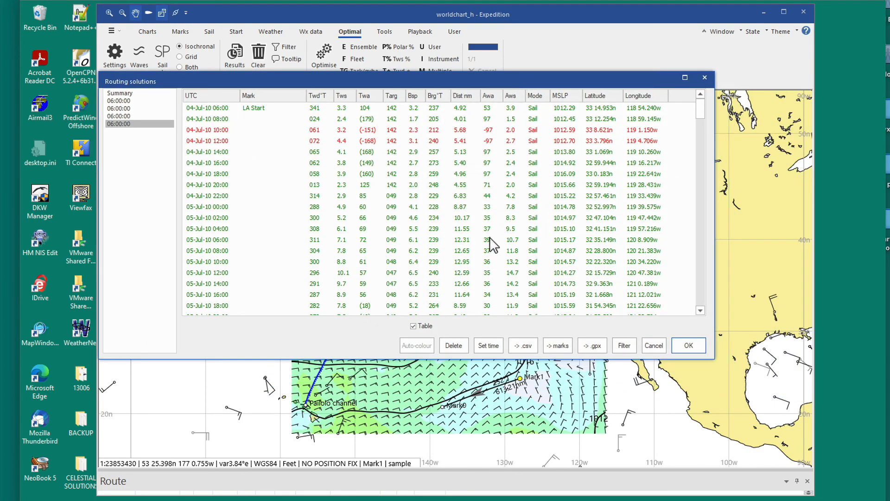
pyautogui.scroll(-1, 489, 237)
pyautogui.scroll(4, 433, 204)
pyautogui.moveTo(503, 79); pyautogui.dragTo(623, 419)
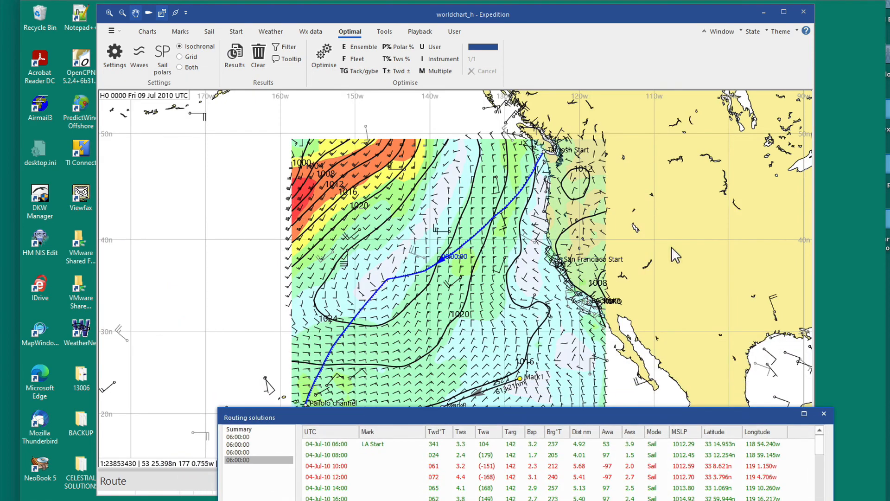
pyautogui.click(823, 413)
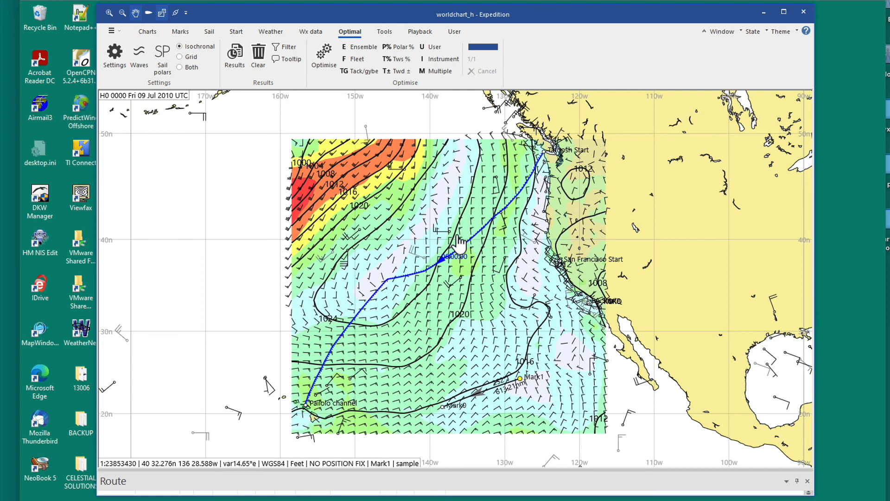
# Hide the weather observations so the chart shows only the forecast and the Tatoosh route
pyautogui.click(310, 31)
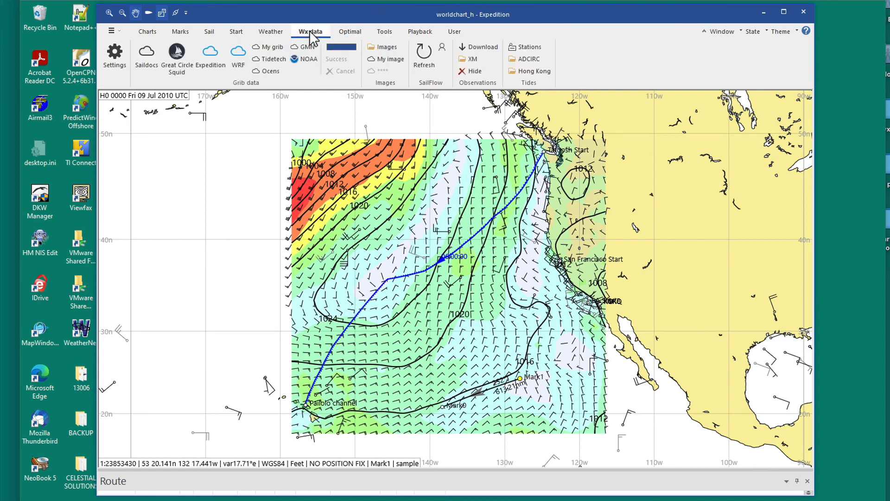
pyautogui.click(473, 72)
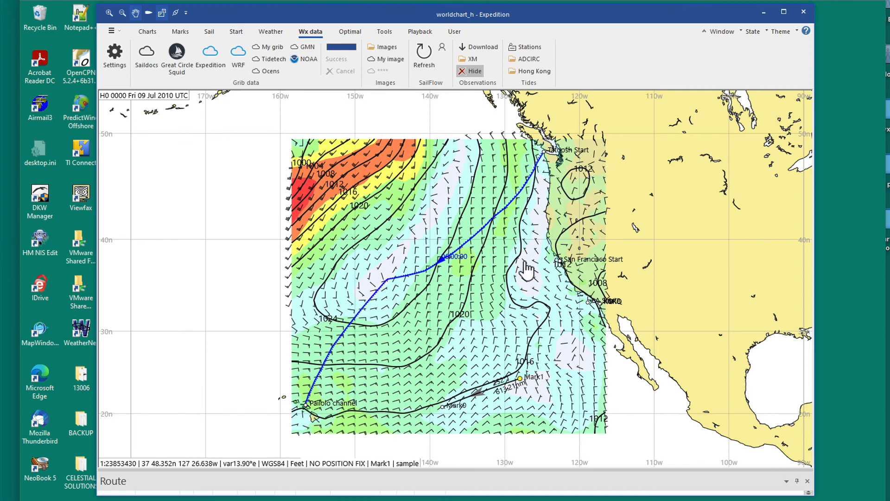
pyautogui.scroll(3, 526, 269)
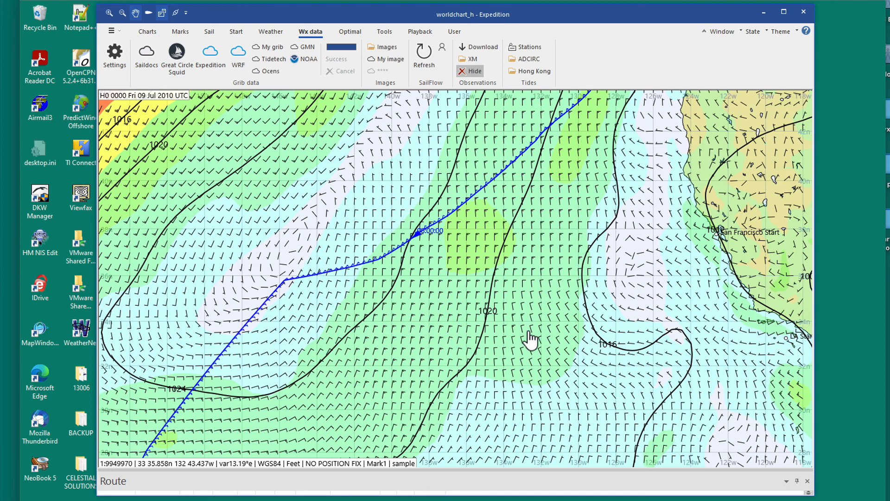
pyautogui.click(623, 0)
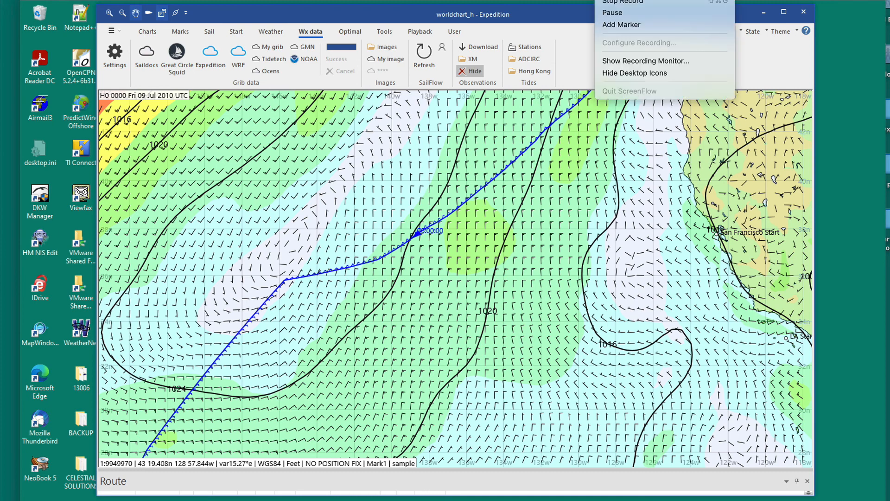